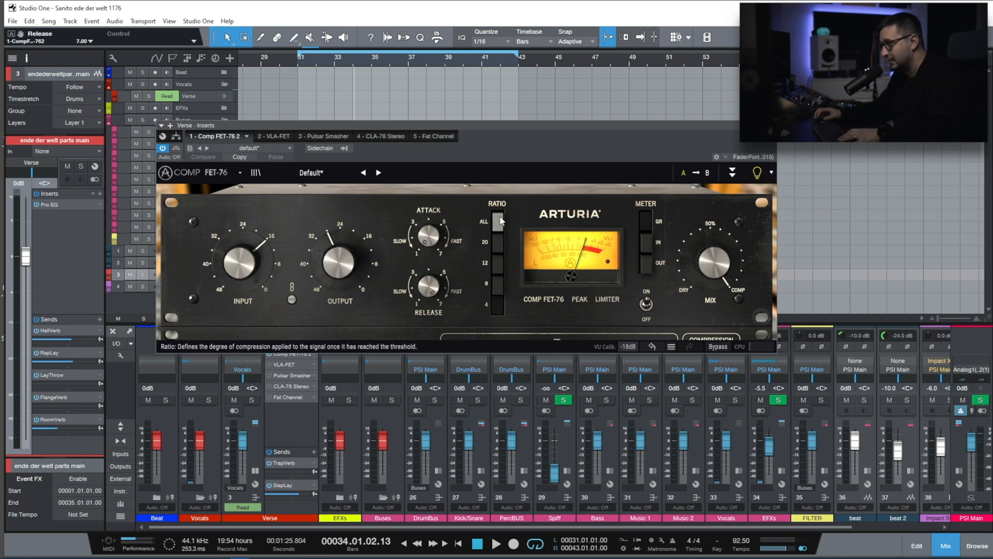
Reset the Comp FET-76 input and output gains to their defaults and set the attack to its slowest value, 1.
left_click(733, 172)
left_click(732, 172)
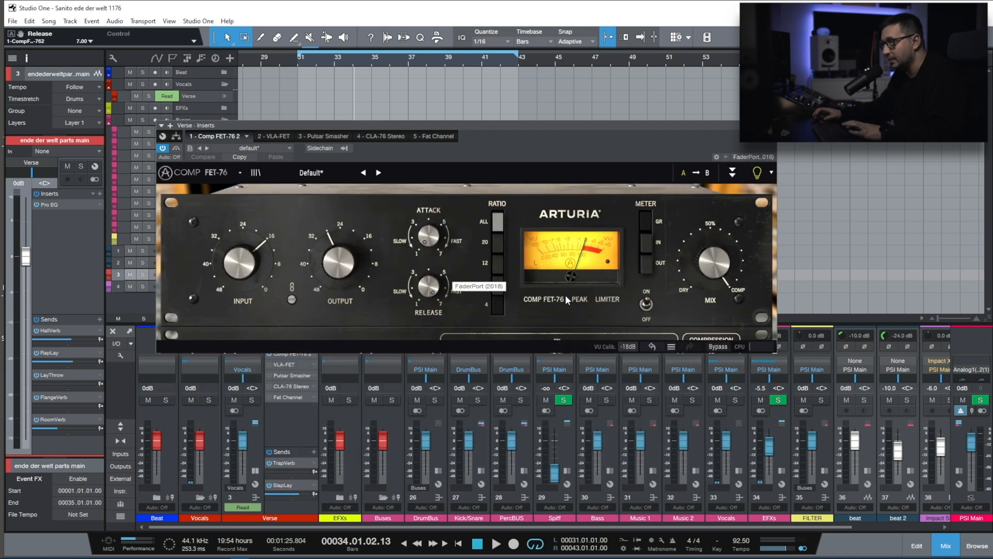
double_click(260, 259)
double_click(339, 262)
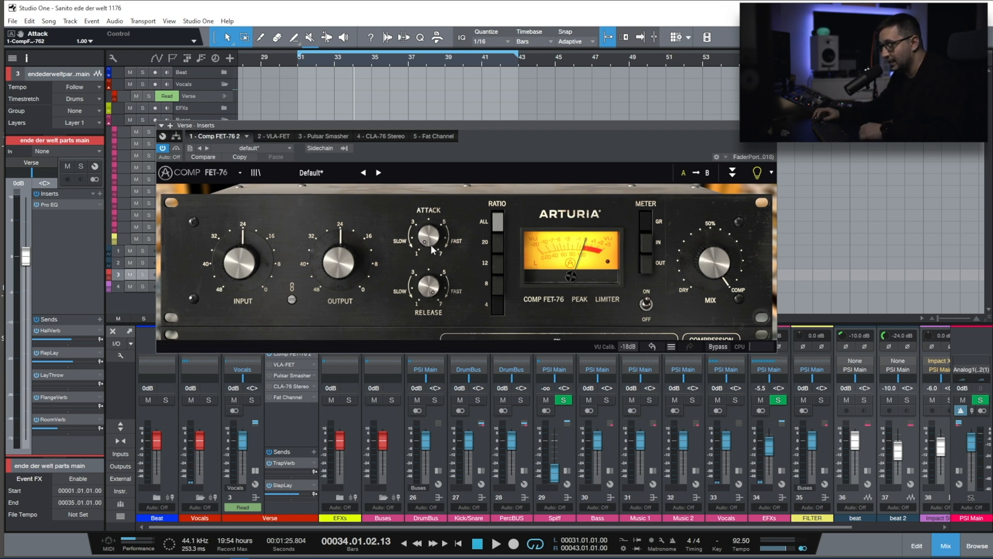
left_click_drag(423, 229, 423, 197)
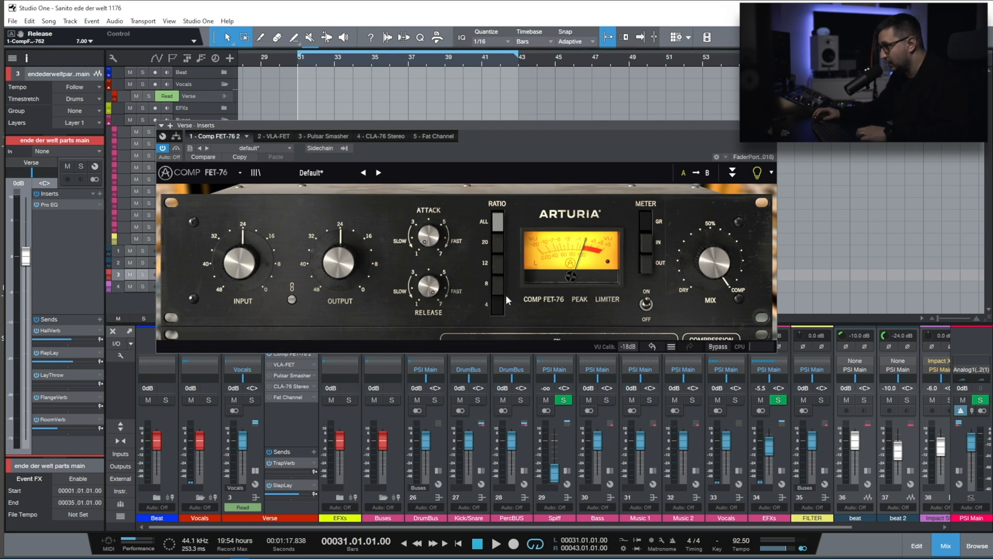
Try out the Comp FET-76 input and output gains with the link between them switched on and off again.
left_click_drag(333, 260, 334, 286)
left_click_drag(240, 263, 240, 282)
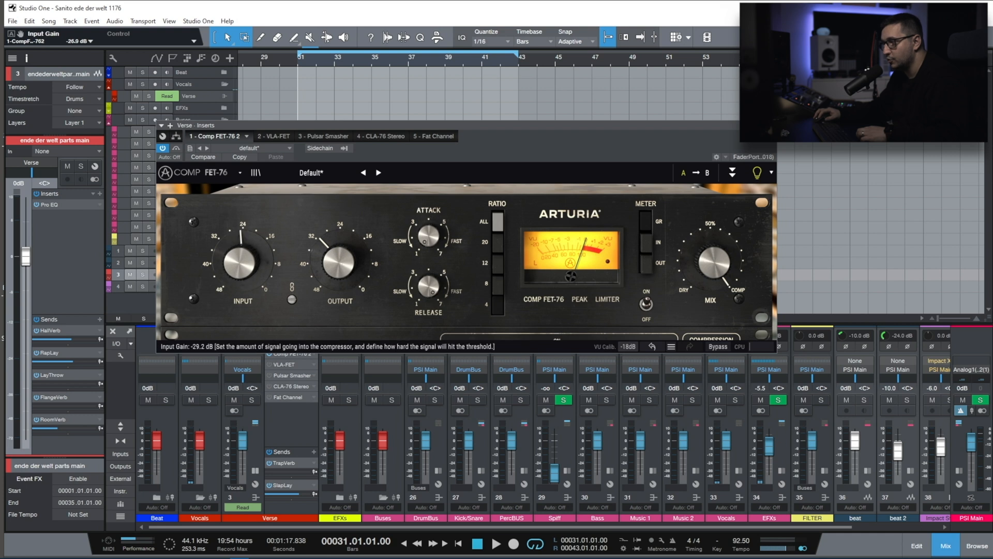
left_click(292, 300)
left_click_drag(240, 263, 240, 298)
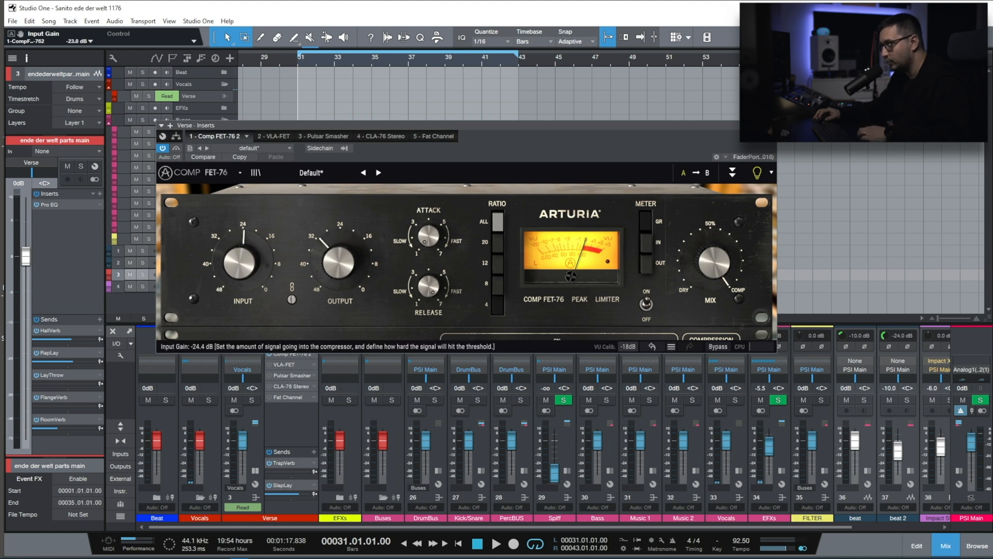
left_click(291, 300)
Solo the Verse channel and, during playback, set the Comp FET-76 input gain to about -12.1 dB and the output gain to about -28 dB.
left_click(251, 400)
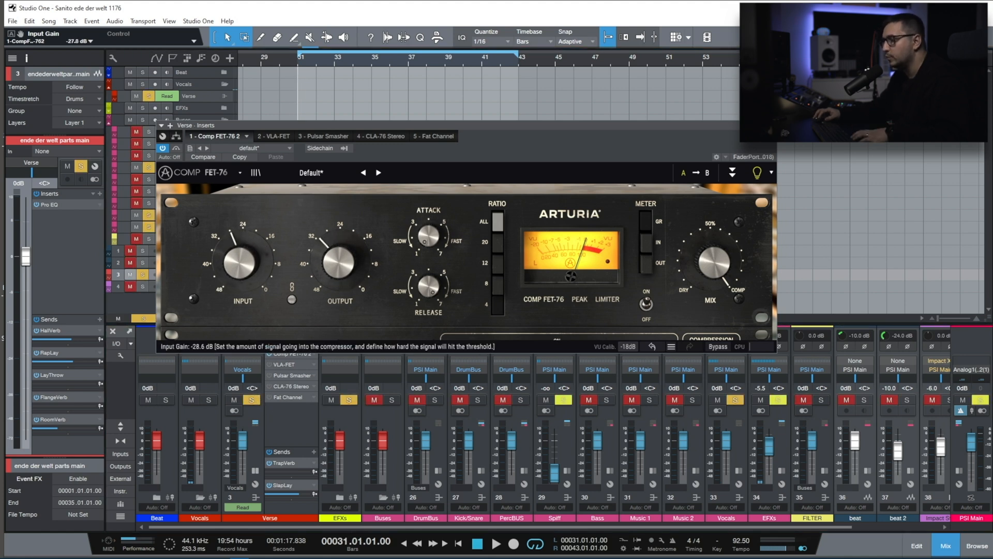
key("space")
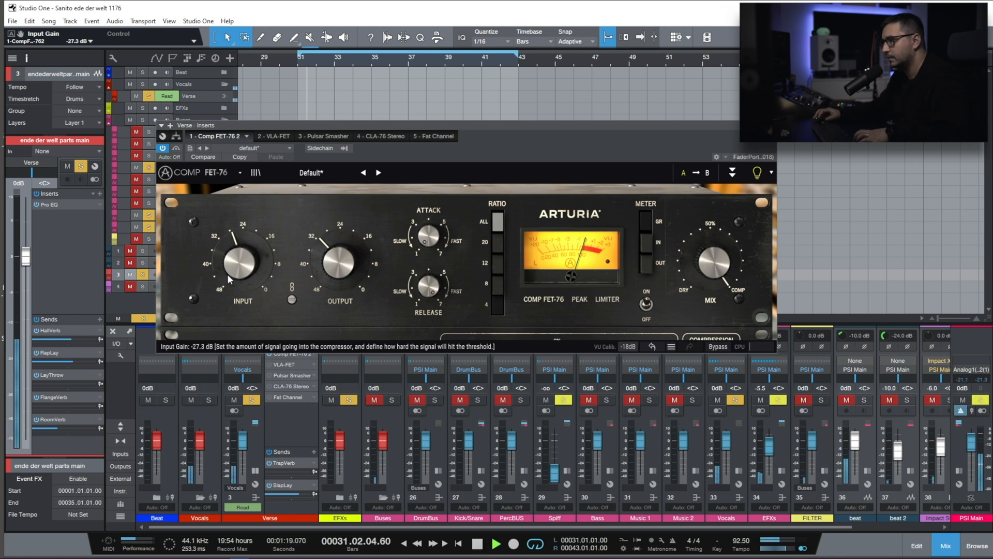
left_click_drag(338, 265, 339, 243)
left_click_drag(240, 269, 240, 251)
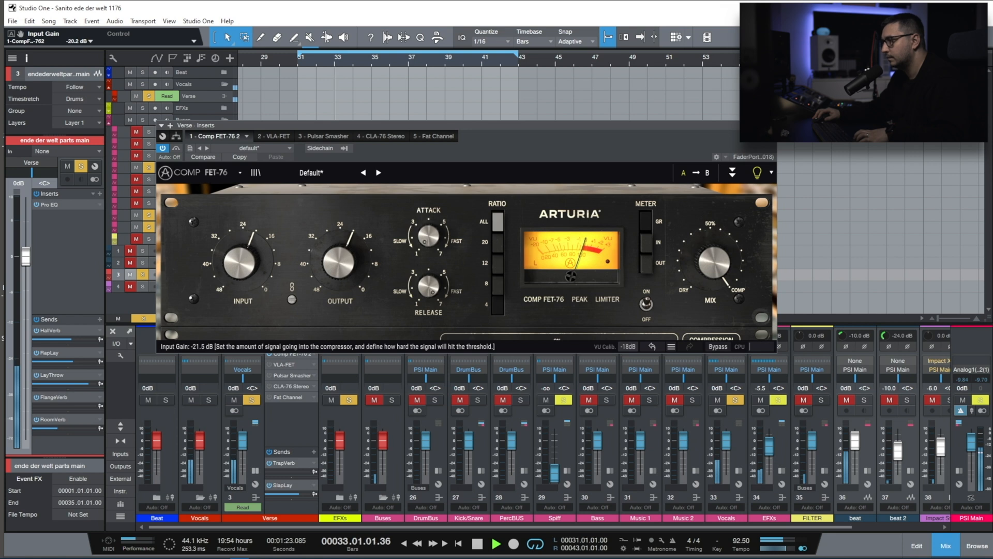
left_click_drag(345, 279, 346, 286)
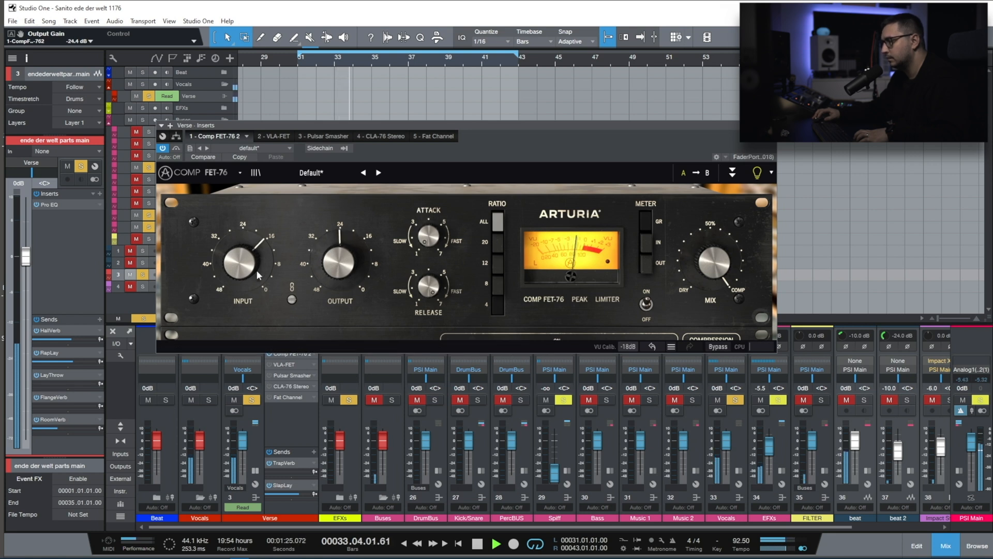
left_click_drag(243, 279, 247, 273)
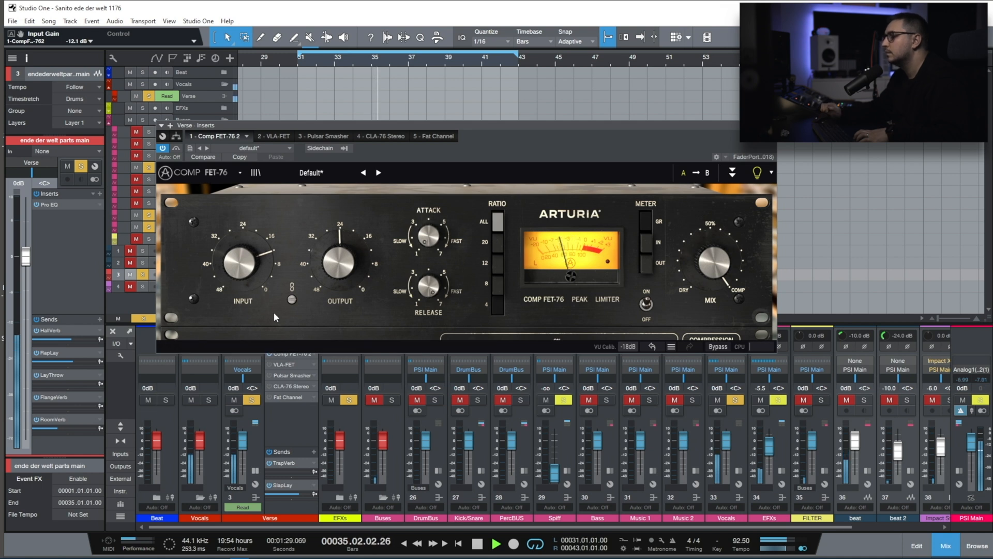
left_click_drag(335, 285, 335, 290)
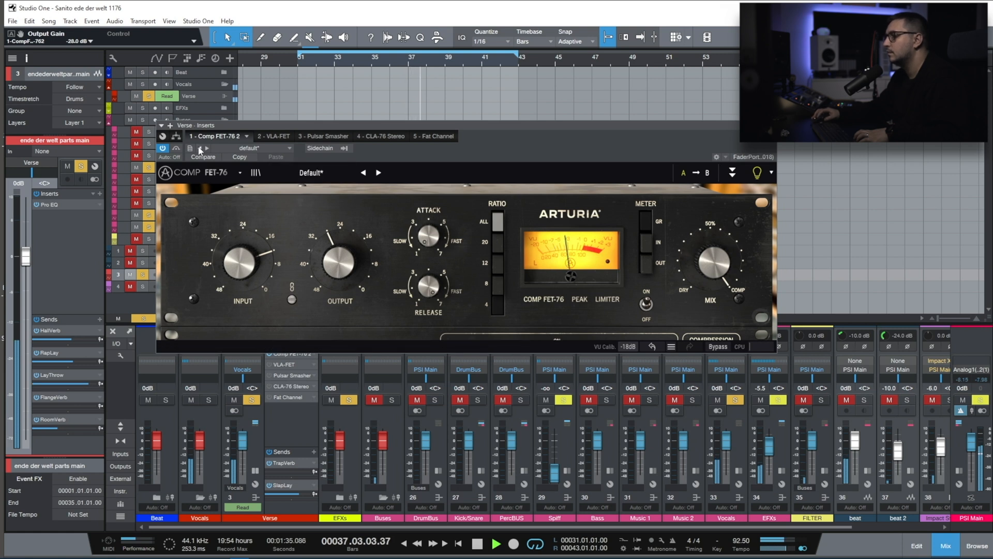
Fine-tune the Comp FET-76 input gain to about -10.8 dB, comparing the compressed vocal against bypass before and after.
left_click(176, 149)
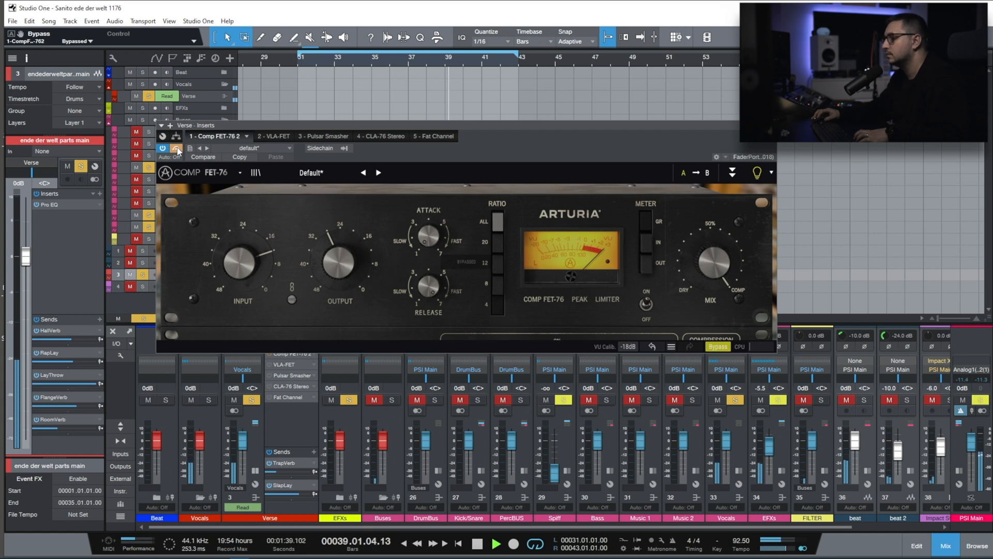
left_click(177, 149)
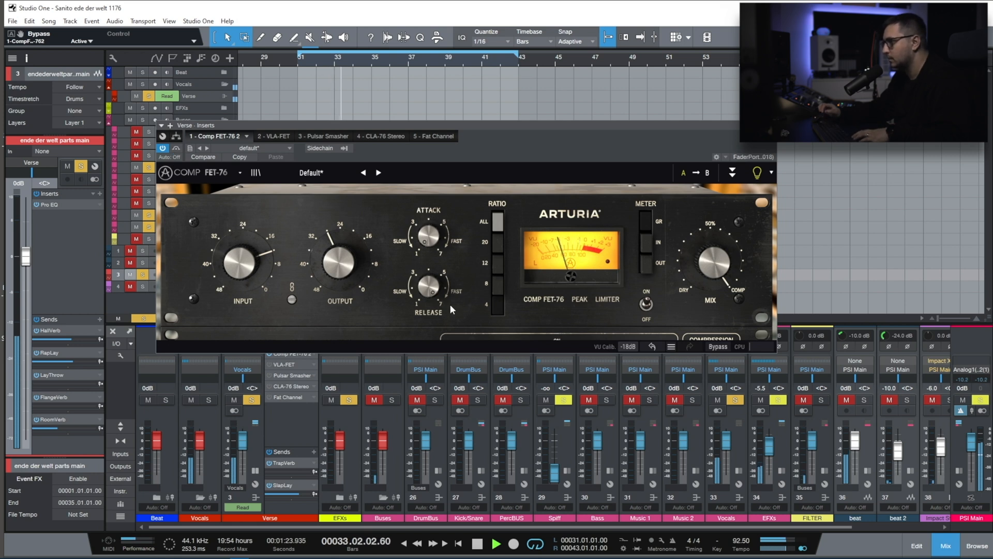
left_click_drag(244, 277, 244, 270)
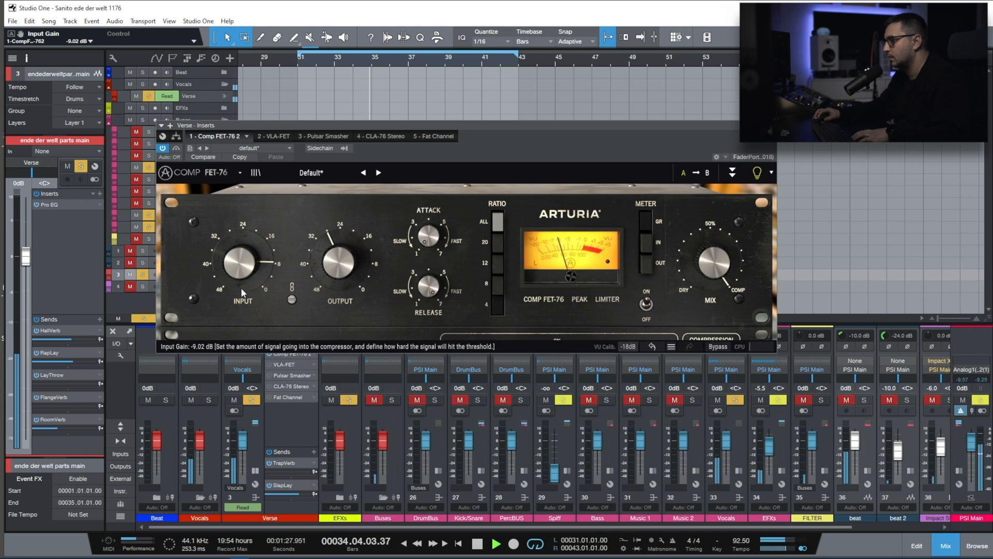
left_click_drag(240, 287, 241, 295)
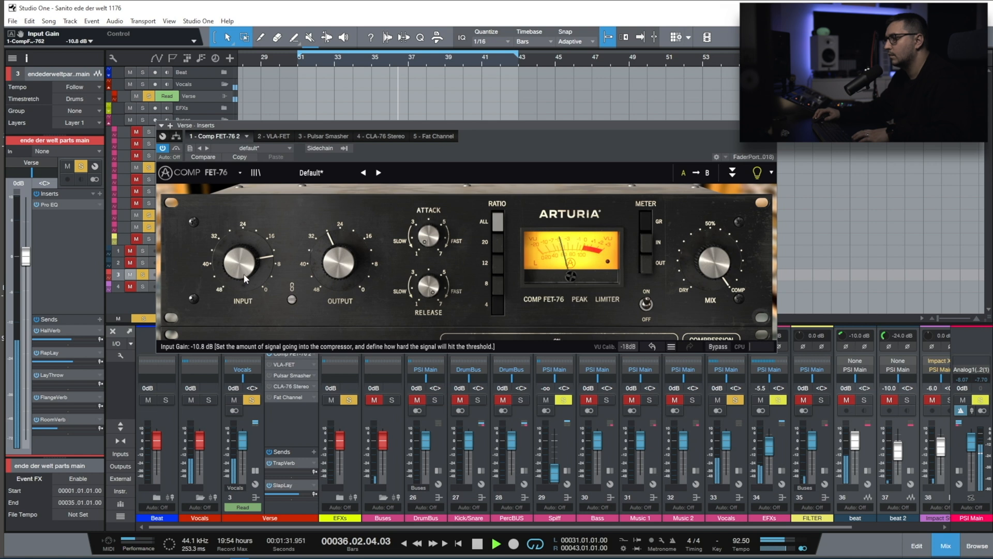
left_click(177, 149)
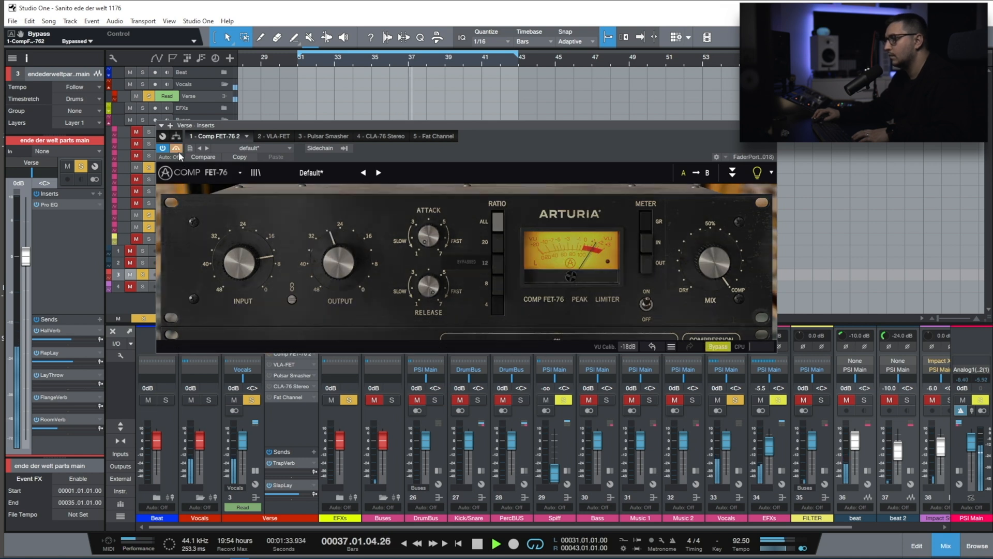
left_click(177, 148)
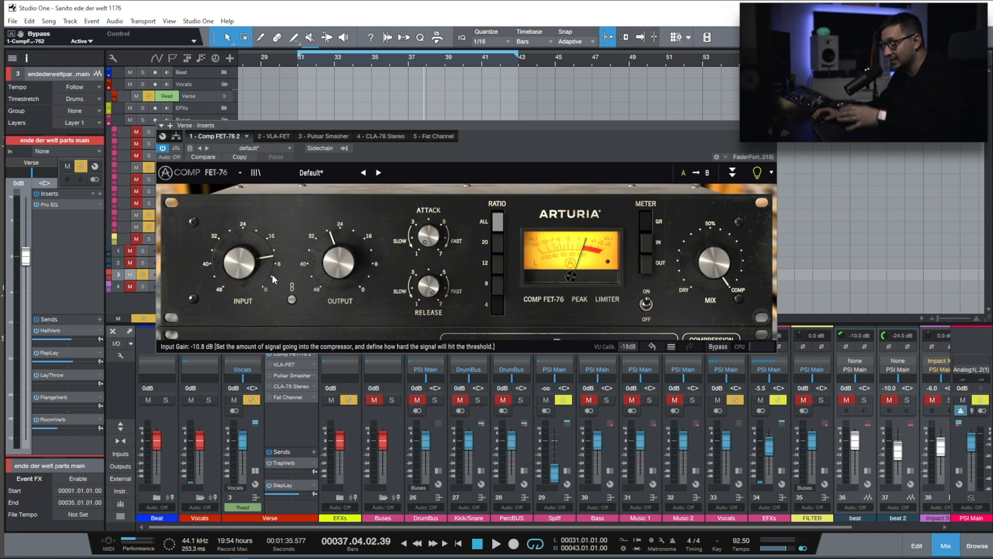
Disable the Comp FET-76 insert on the Verse channel, enable and open VLA-FET instead, and reduce its input to about -24.
left_click(270, 354)
left_click(269, 364)
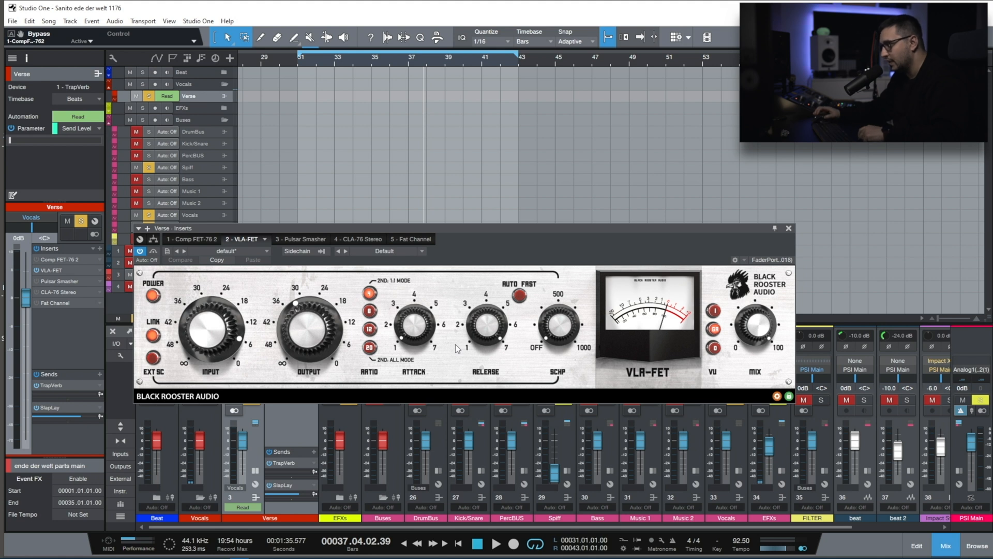
mouse_move(218, 341)
left_mouse_down()
mouse_move(215, 328)
mouse_move(212, 339)
left_mouse_up()
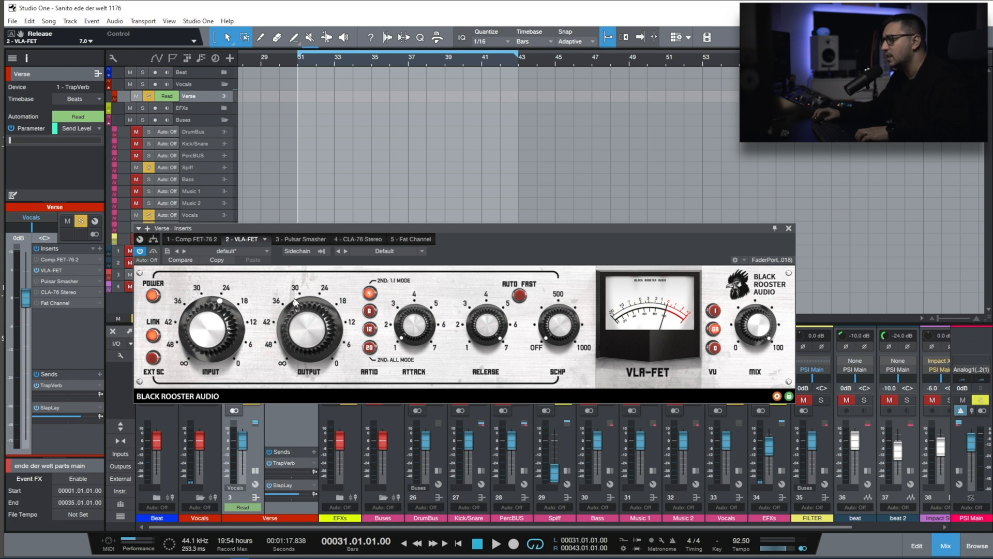
left_click_drag(386, 228, 396, 159)
Start playback, raise the VLA-FET input to 0.0 and turn its output down to compensate.
key("space")
left_click_drag(218, 277, 225, 249)
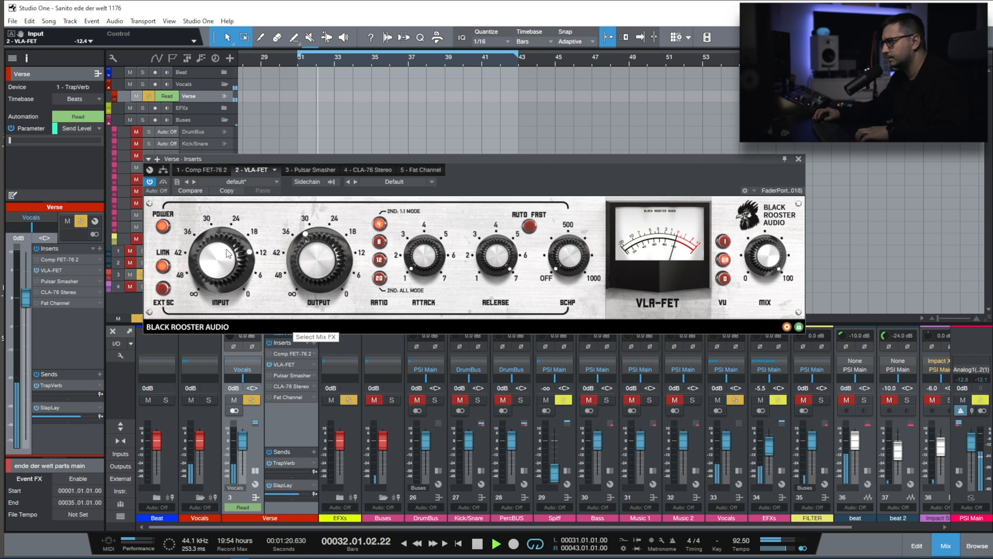
left_click_drag(306, 274, 301, 280)
left_click_drag(219, 260, 219, 242)
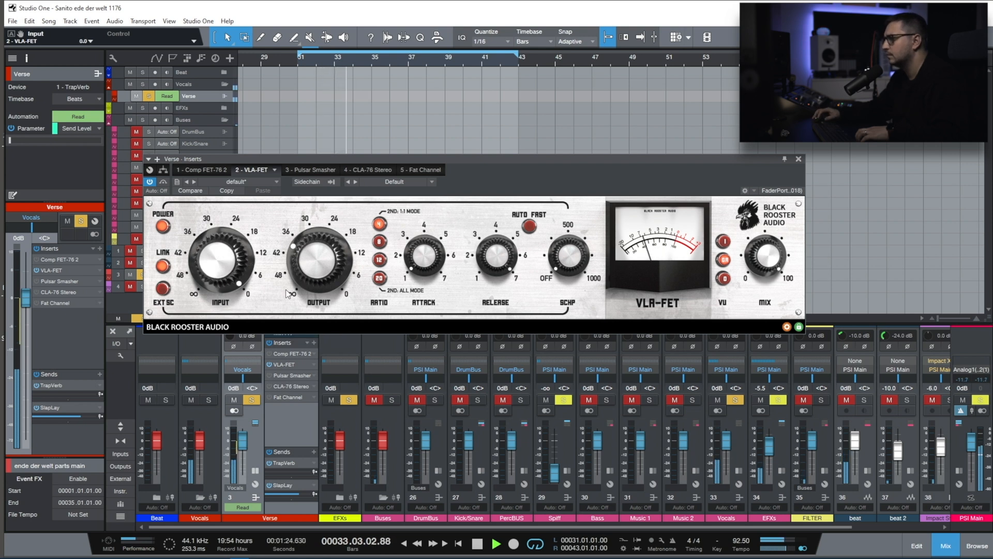
left_click_drag(304, 289, 306, 279)
Set the VLA-FET output to about -35.6, matching its loudness by comparing against bypass.
left_click(163, 182)
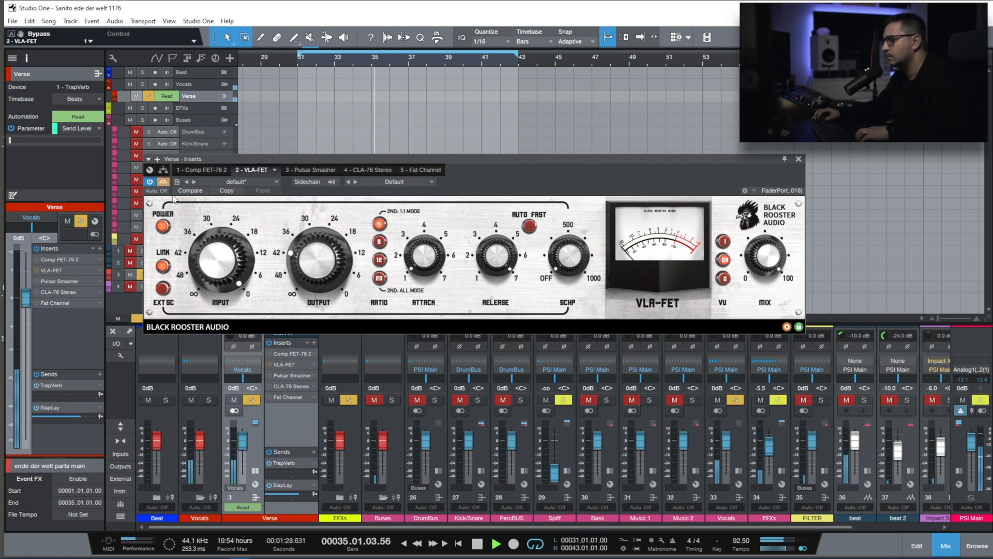
left_click(163, 182)
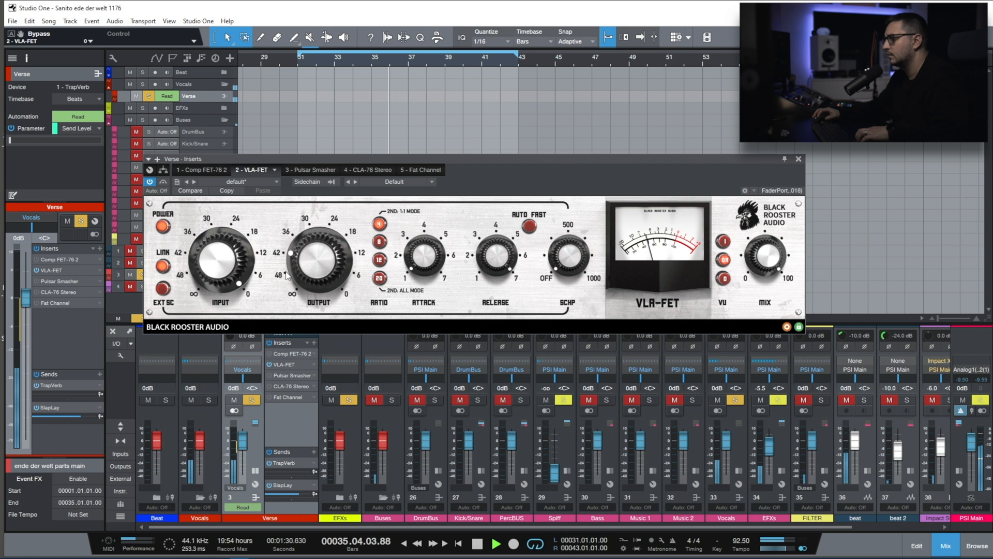
left_click_drag(287, 276, 322, 261)
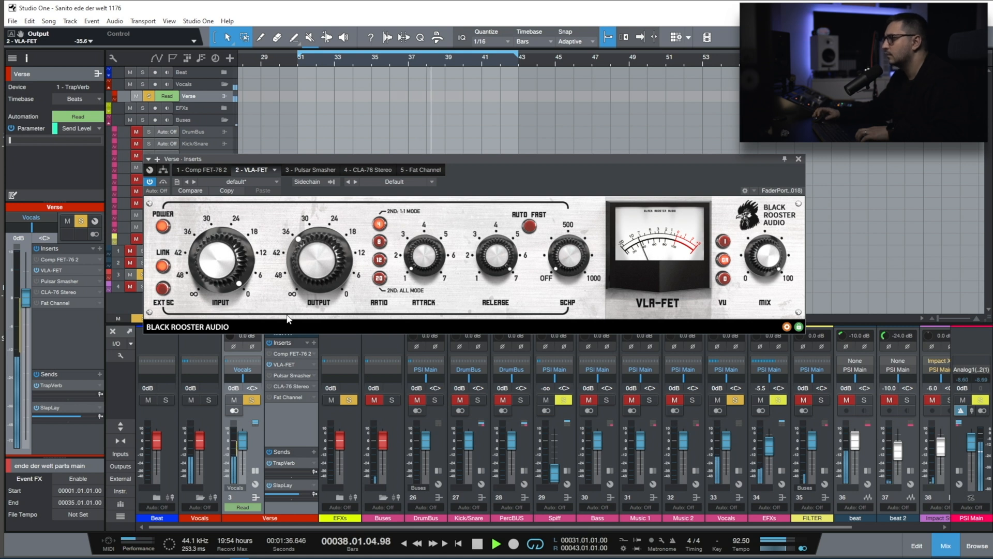
left_click(162, 267)
left_click(163, 266)
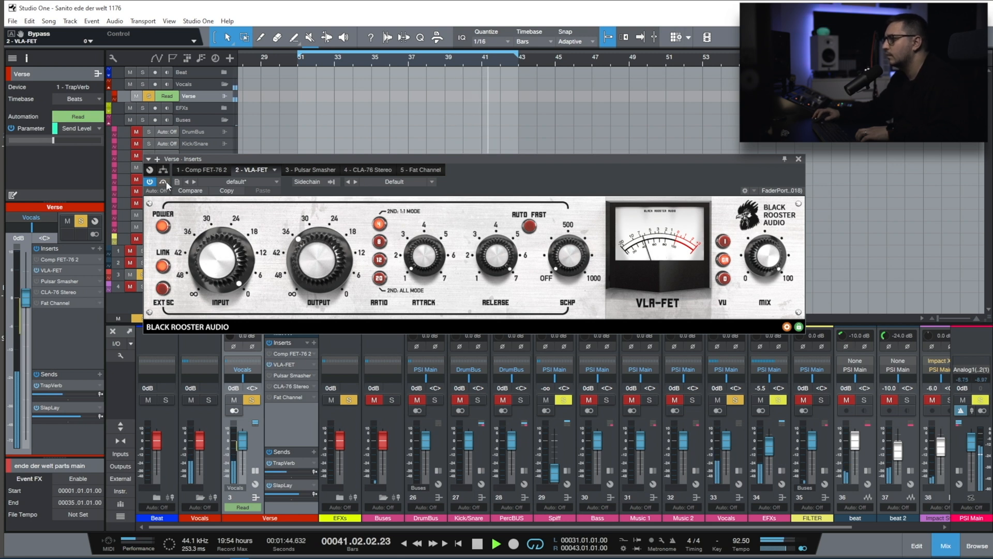
Open the Comp FET-76 alongside VLA-FET and arrange both plugin windows one above the other.
left_click_drag(334, 156, 333, 72)
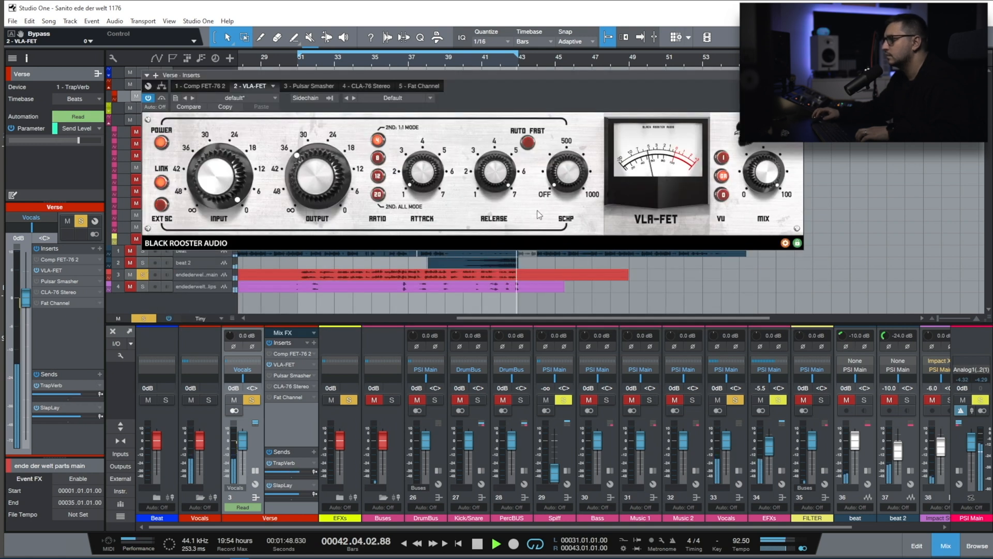
double_click(296, 355)
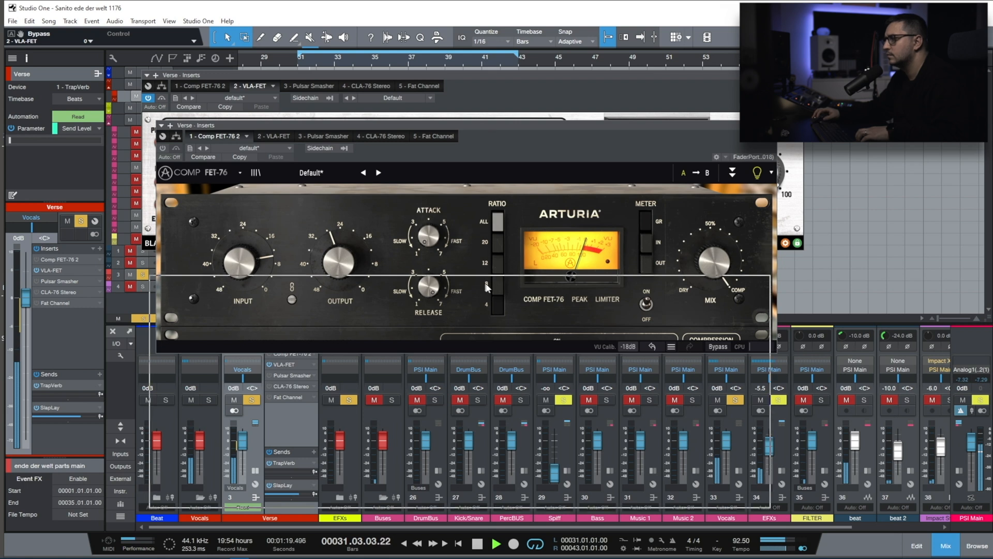
left_click_drag(282, 147, 277, 303)
Enable Comp FET-76 in bypass for alternating with VLA-FET, and trim the VLA-FET output to about -37.8.
left_click(161, 97)
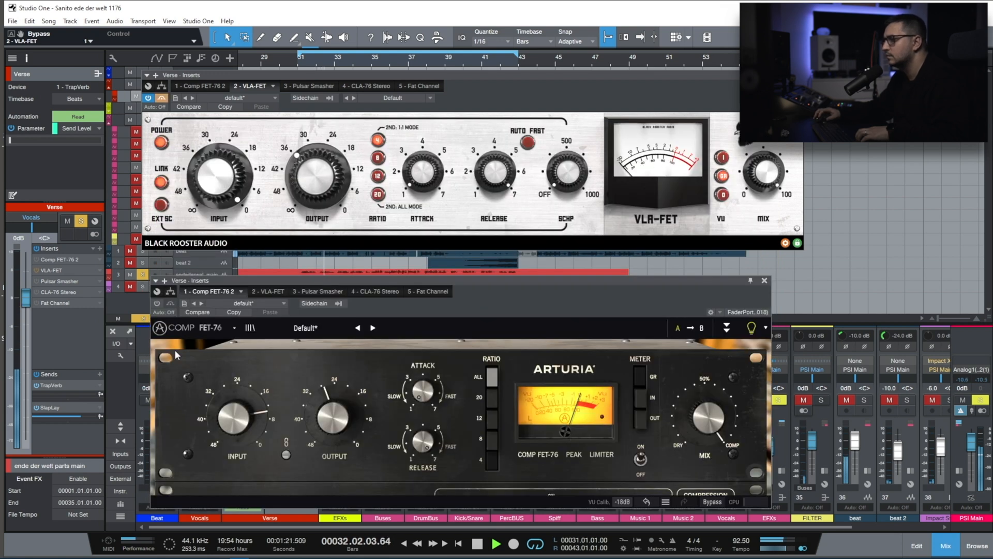
left_click(170, 303)
left_click(162, 99)
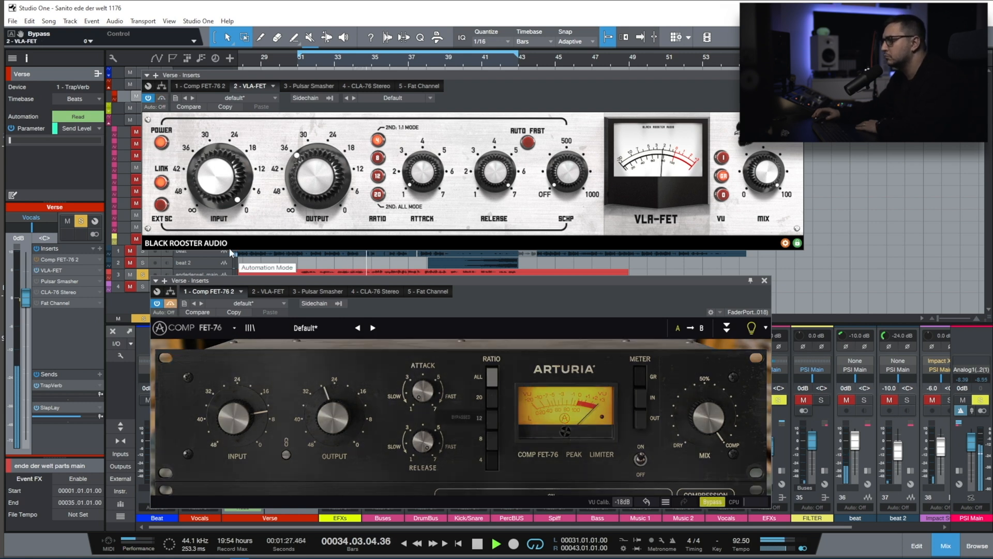
left_click_drag(308, 203, 305, 206)
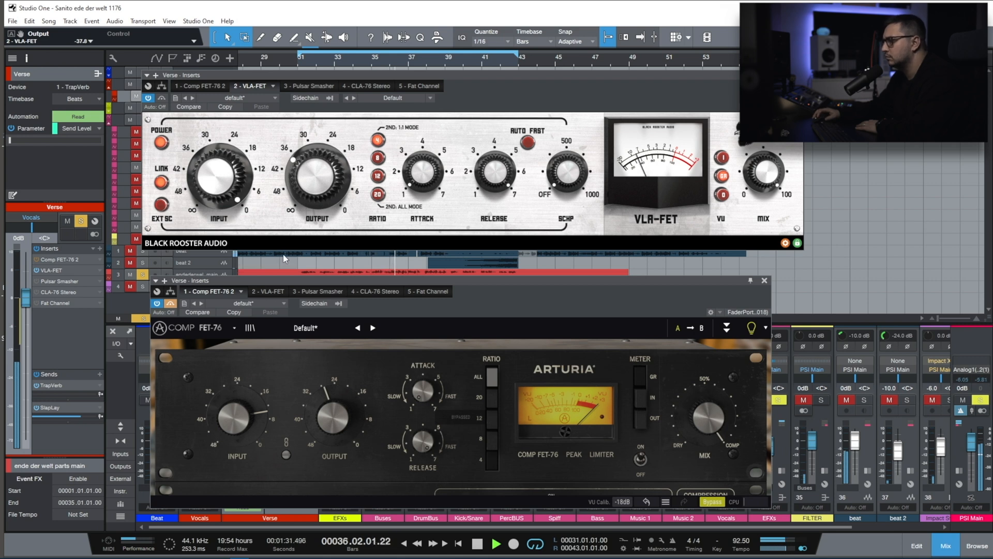
Compare the two compressors on the playing vocal by alternately bypassing VLA-FET and Comp FET-76, and stop playback.
left_click(162, 100)
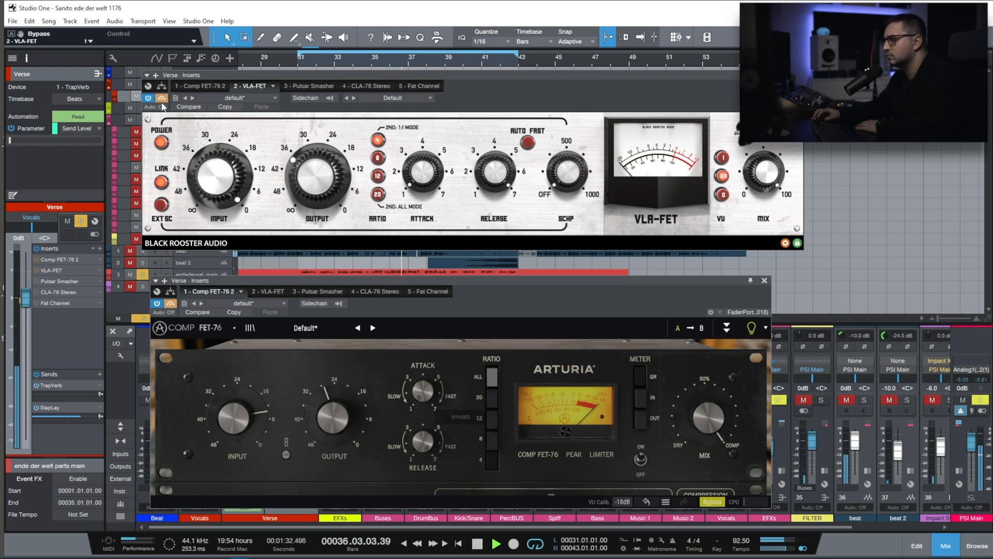
left_click(171, 304)
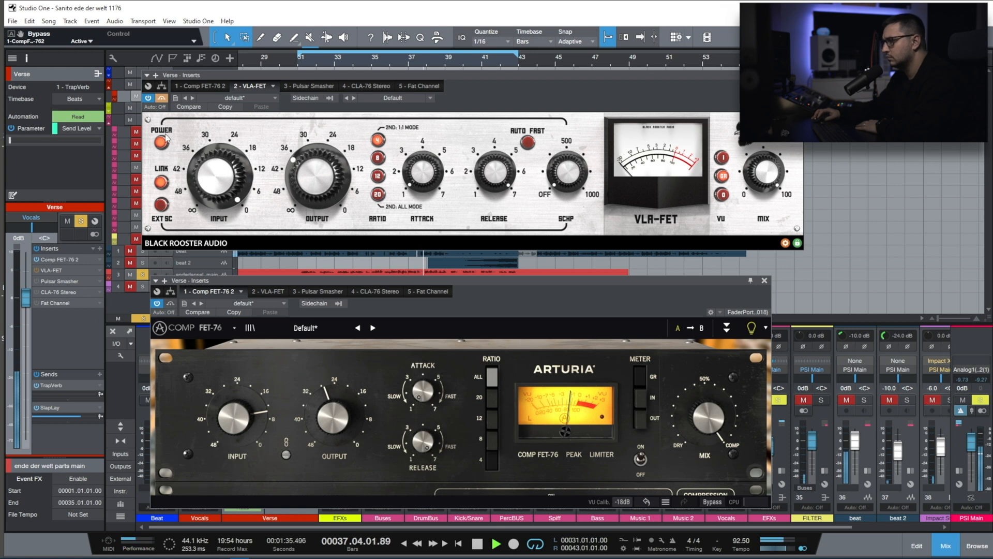
left_click(170, 304)
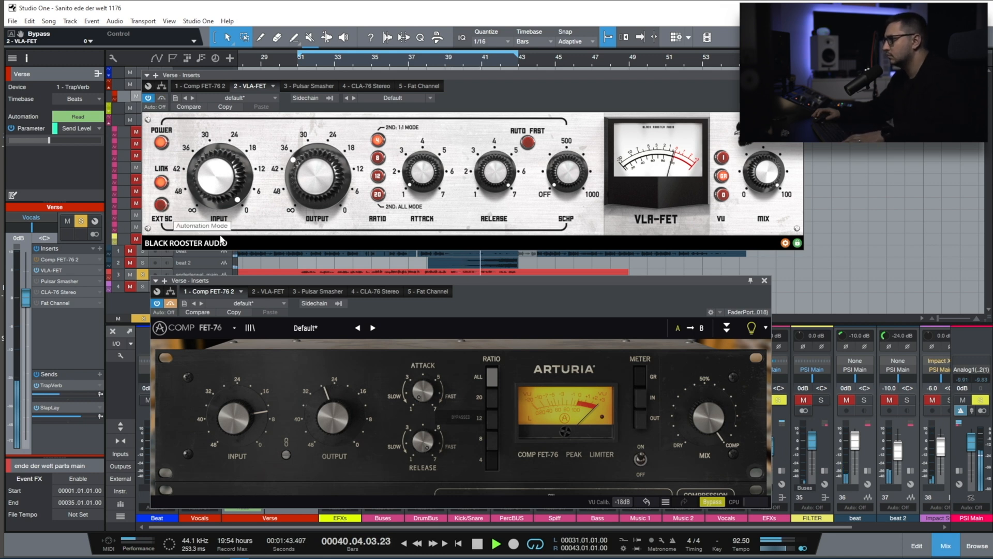
left_click(161, 98)
left_click(171, 304)
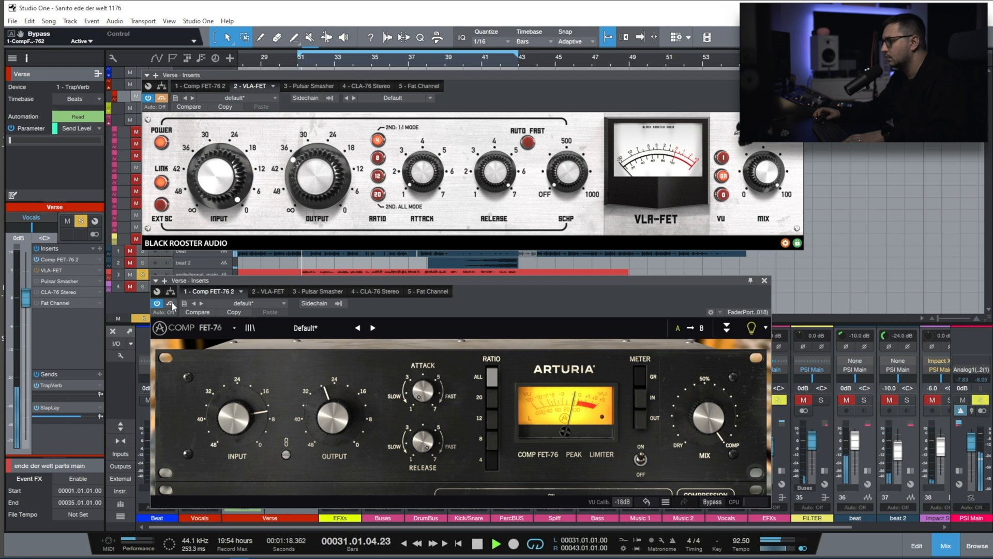
key("space")
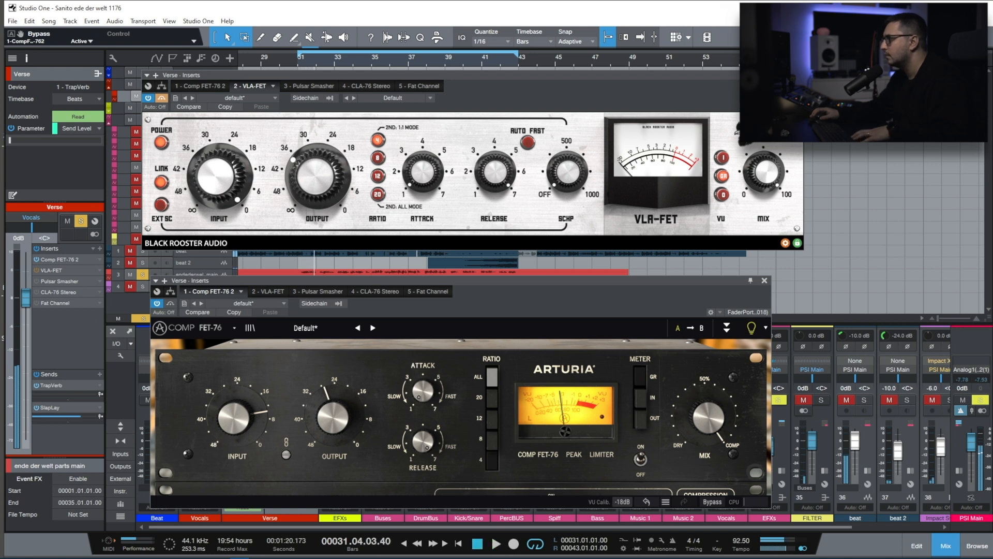
Close the Comp FET-76 and VLA-FET windows and deactivate both compressors on the Verse channel.
left_click(764, 280)
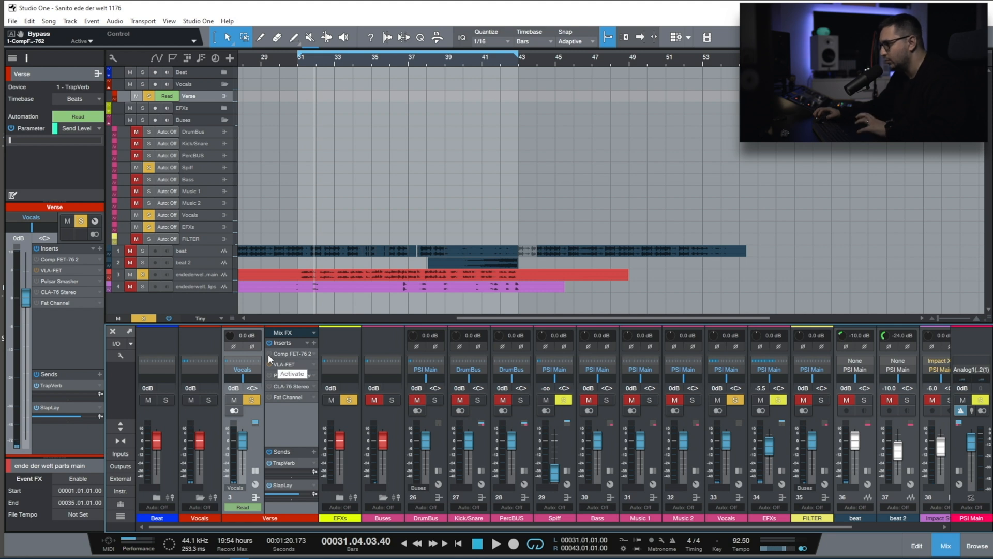
left_click(284, 364)
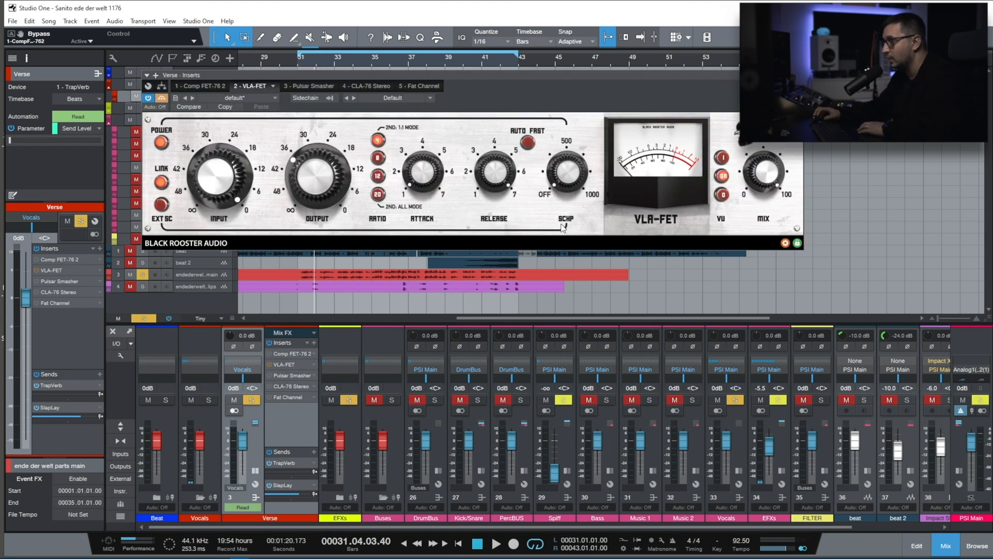
left_click_drag(757, 174, 751, 221)
left_click_drag(752, 281, 752, 296)
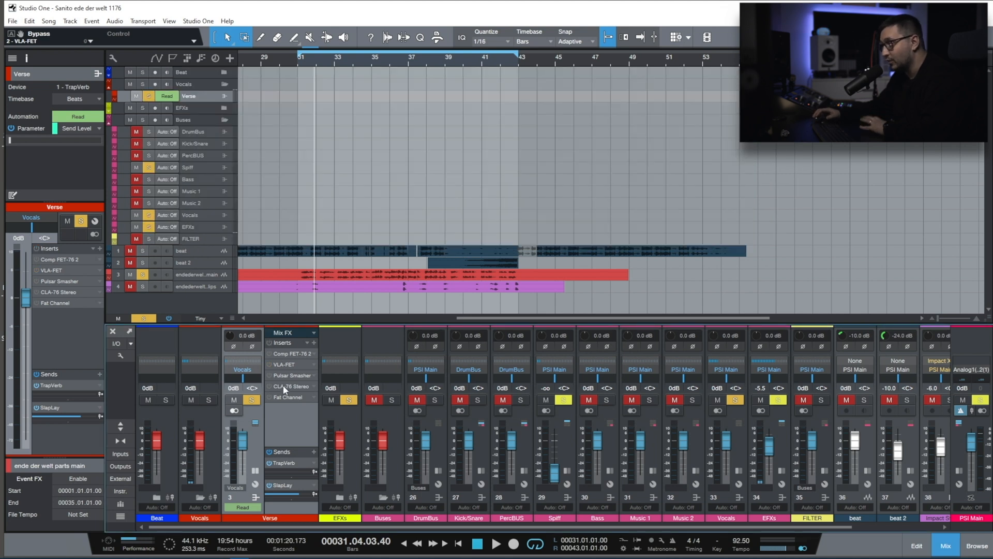
Activate and open Pulsar Smasher, try and reset its mix control, and raise the input to about 70 with the vocal playing.
left_click(290, 375)
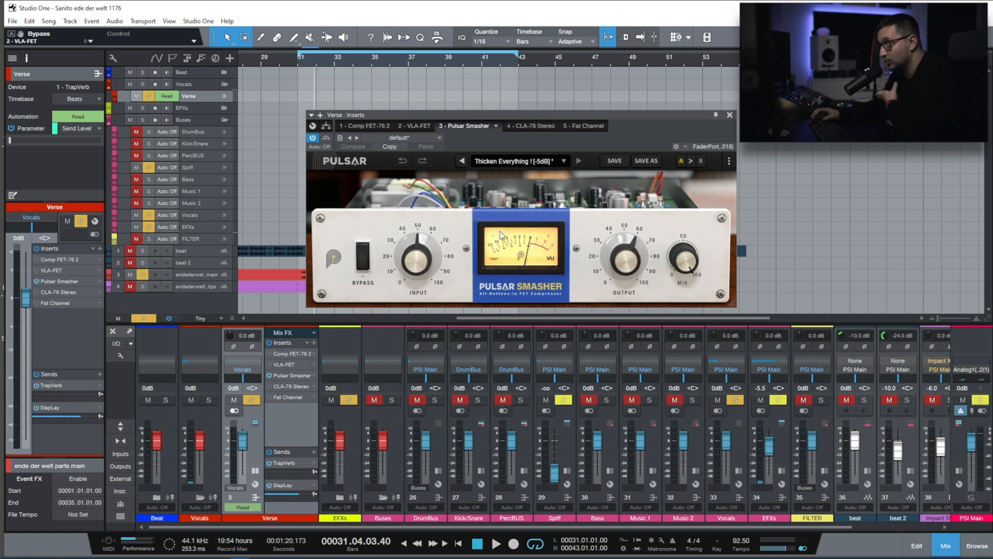
left_click_drag(685, 255, 685, 271)
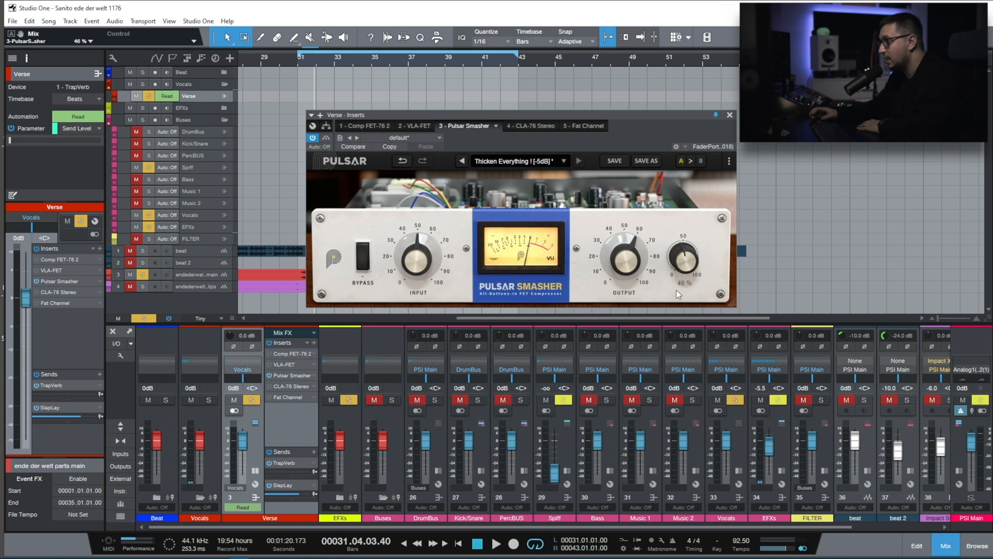
key("space")
double_click(686, 267)
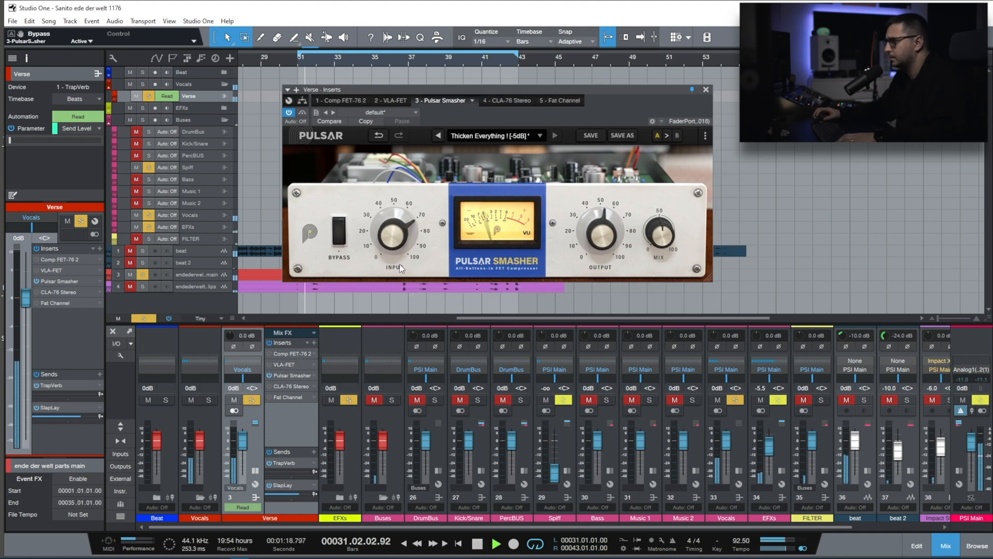
Compare Pulsar Smasher against bypass on the playing vocal, trimming its output to about 50, then stop playback and close the plugin.
left_click(337, 237)
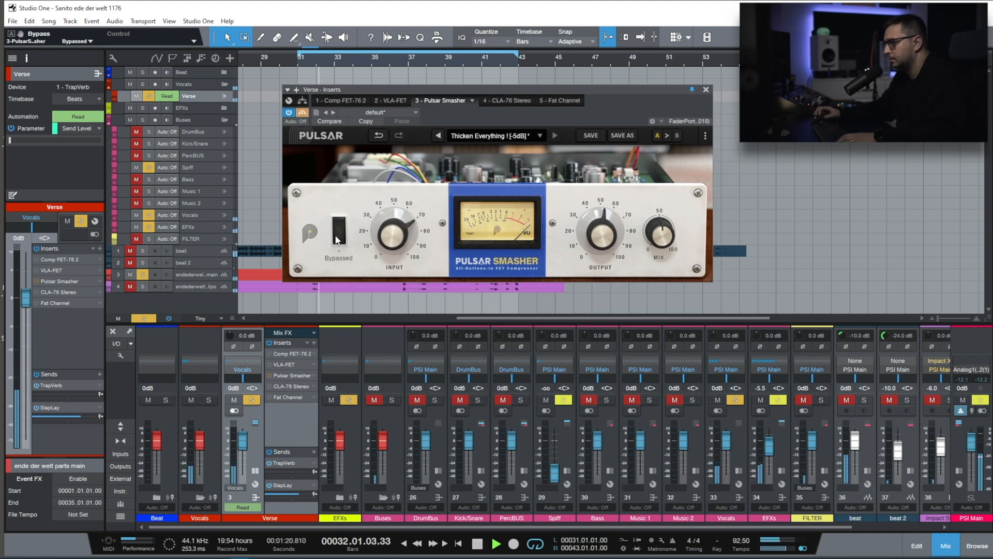
left_click(337, 237)
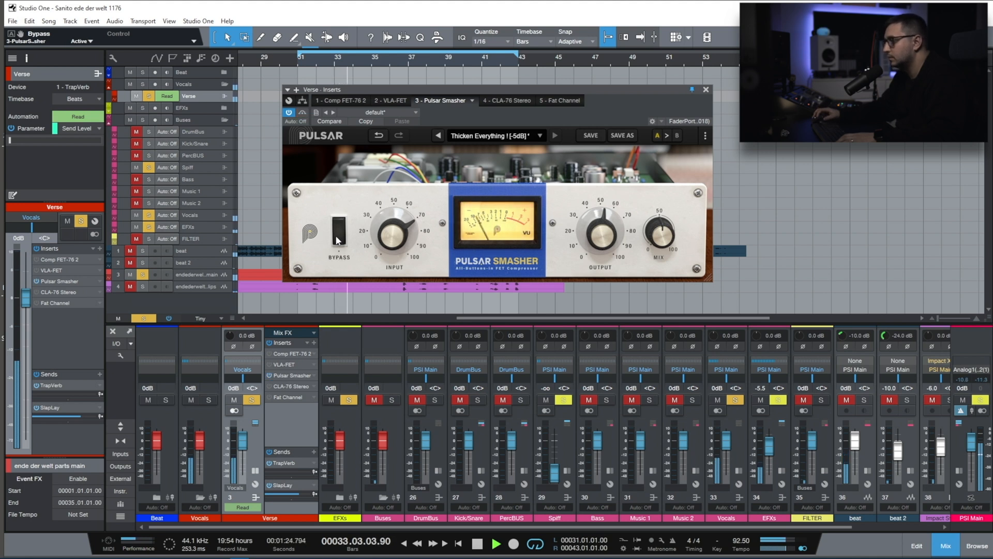
mouse_move(593, 247)
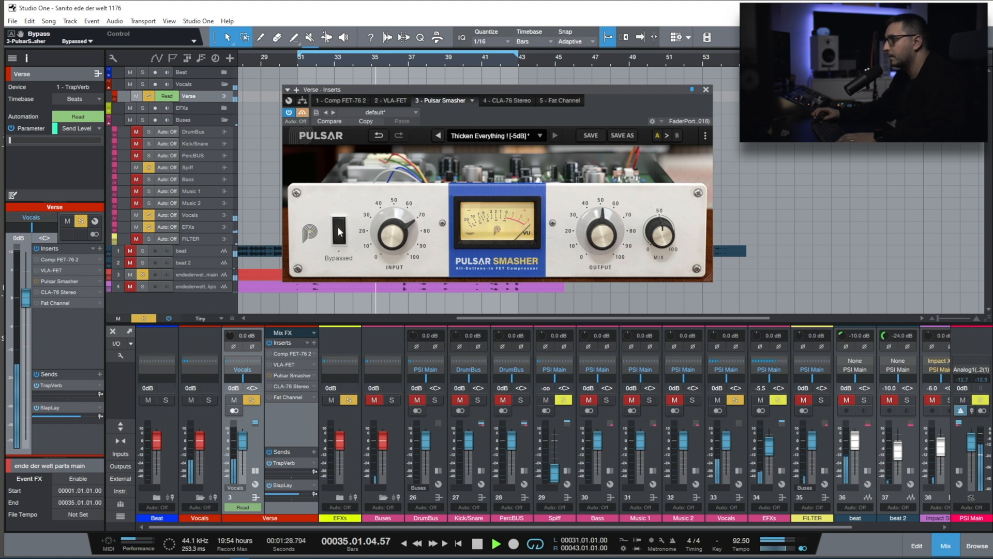
mouse_move(338, 225)
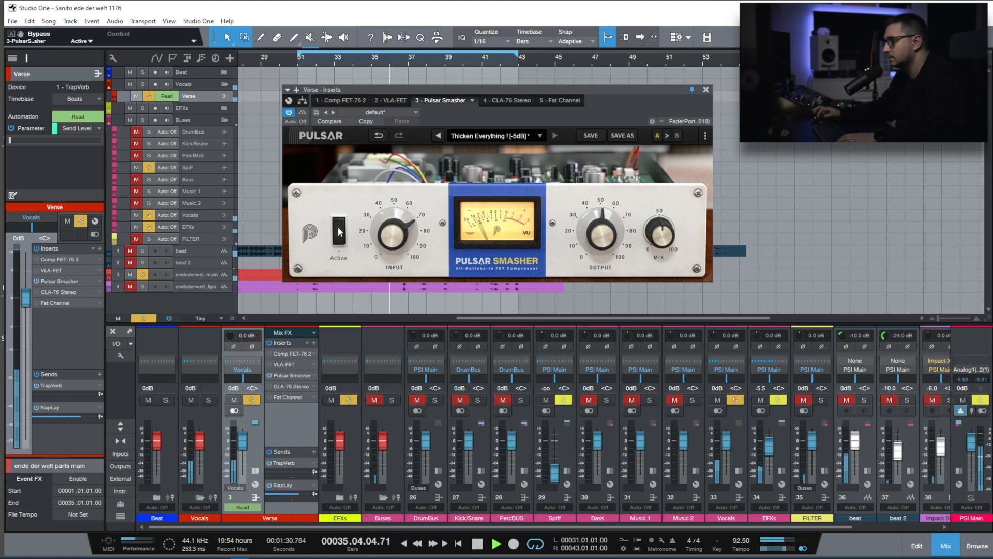
key("space")
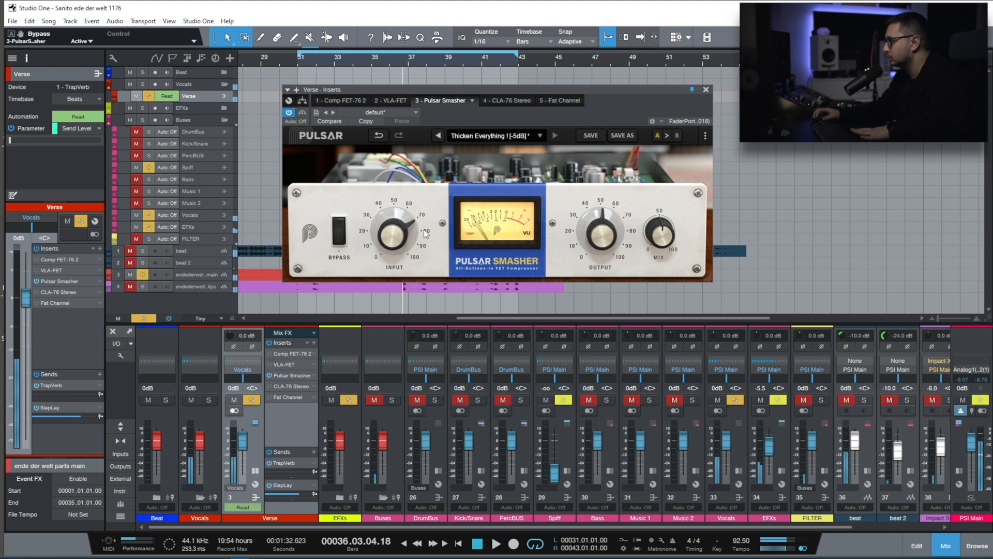
key("Escape")
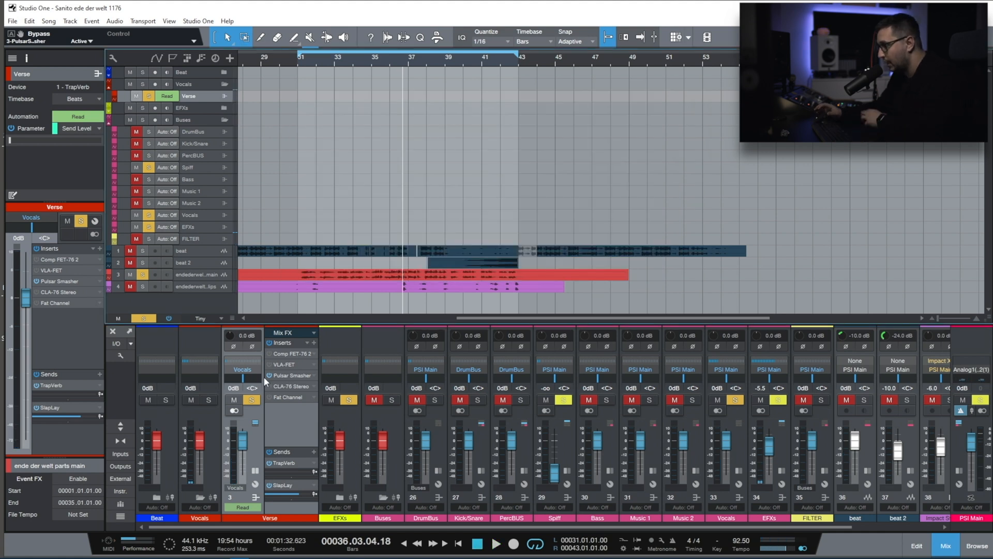
Open CLA-76 Stereo, set its attack to 1.00, adjust its input and output, and compare it against bypass from bar 31.
left_click(290, 386)
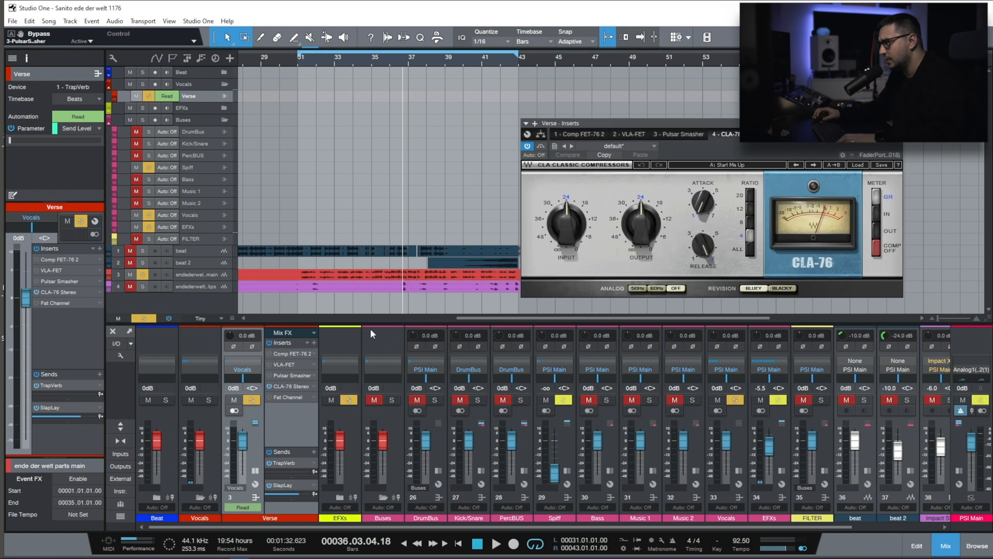
left_click_drag(699, 121, 643, 93)
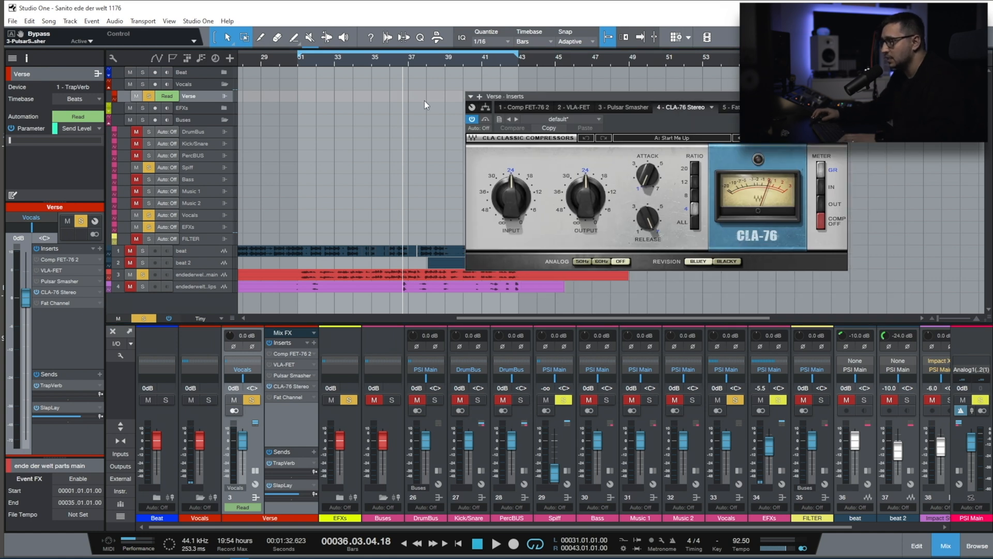
left_click(298, 66)
left_click(644, 179)
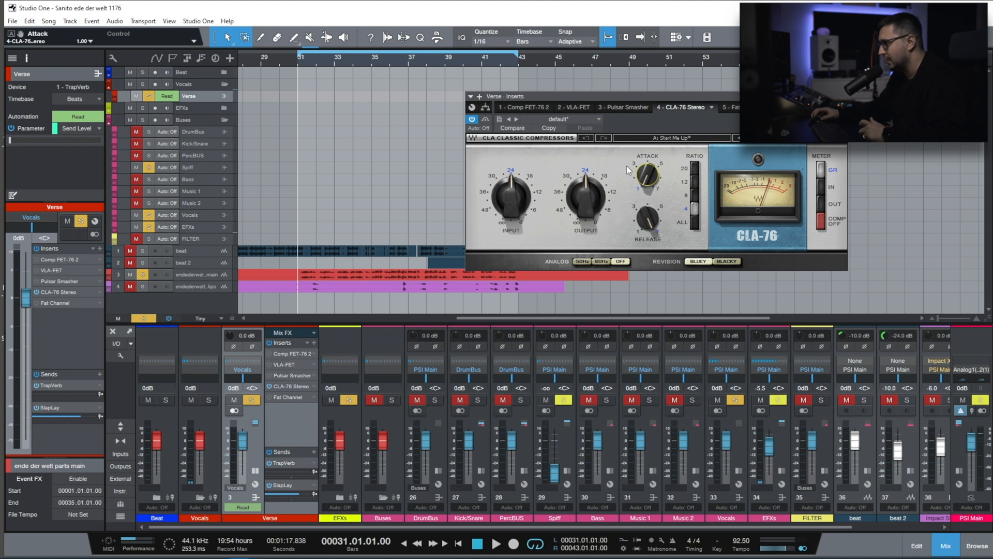
left_click(651, 223)
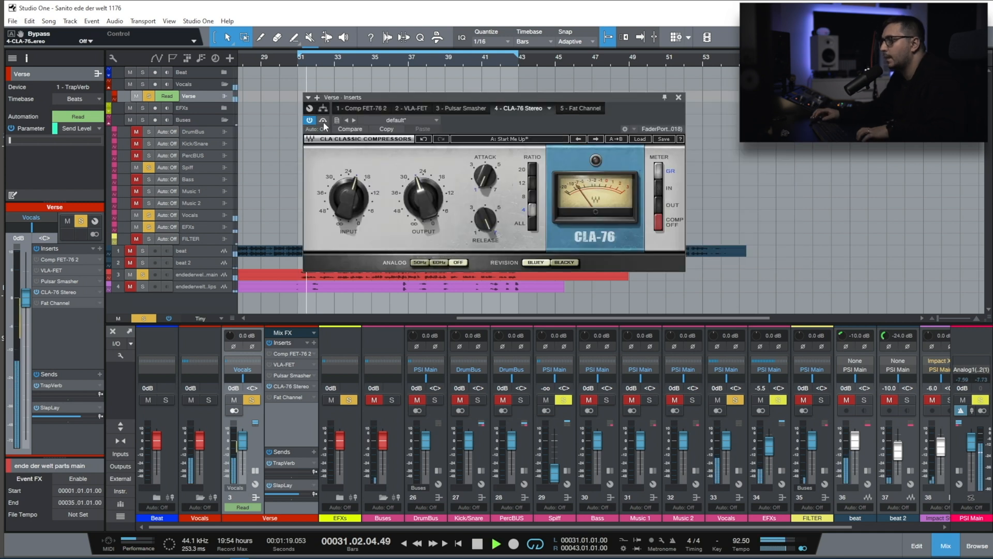
left_click(323, 119)
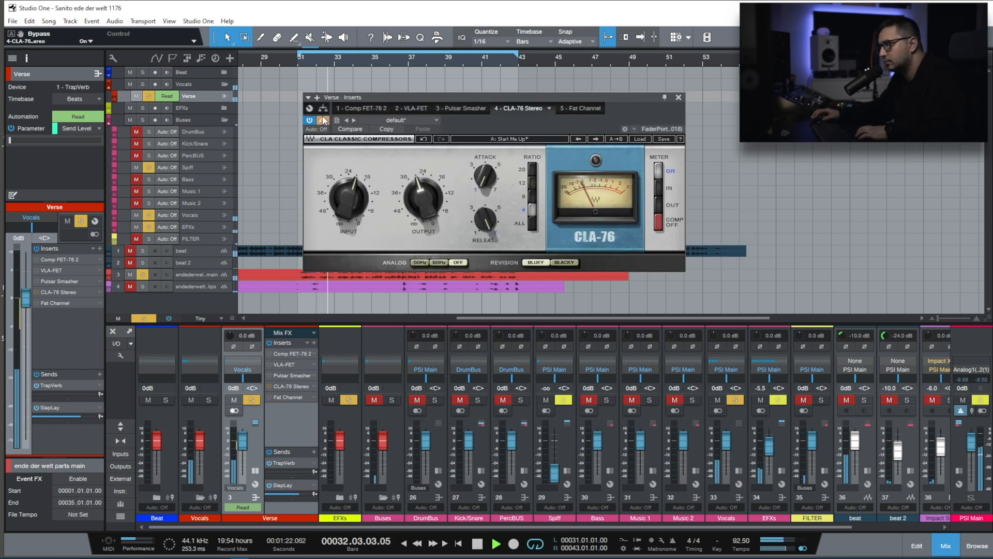
left_click(323, 119)
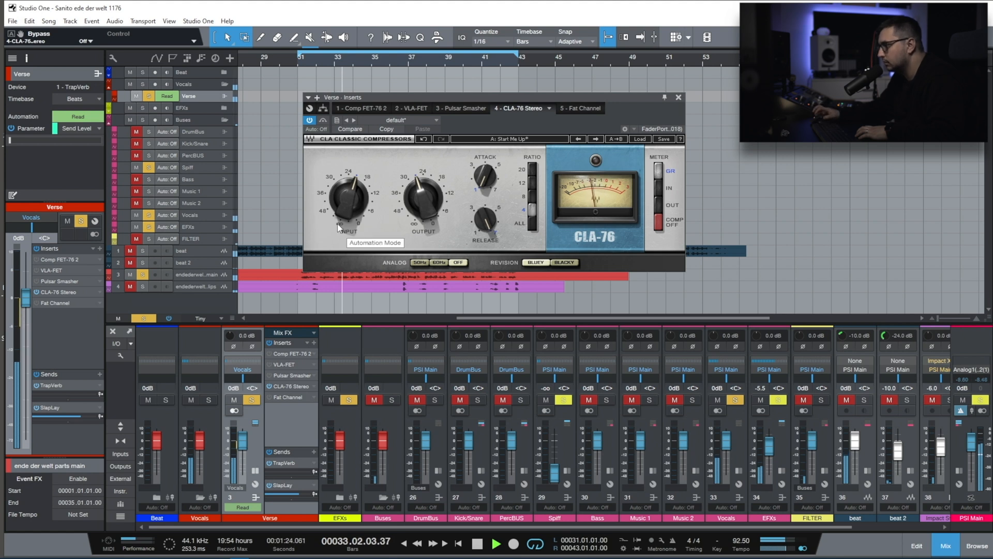
Keep the CLA-76 window open, bring up Comp FET-76 below it, and enable Comp FET-76 in bypass.
left_click(664, 98)
left_click(272, 354)
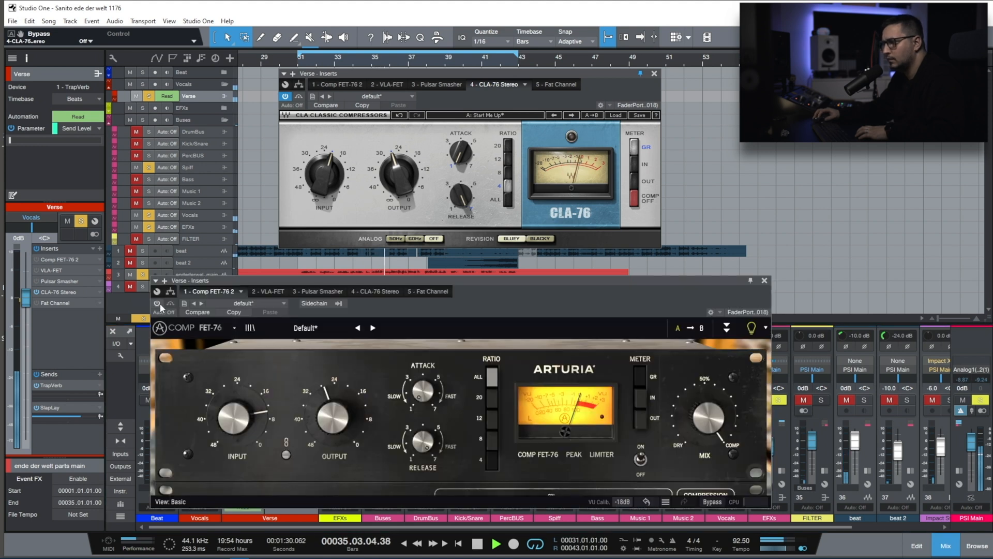
left_click(169, 303)
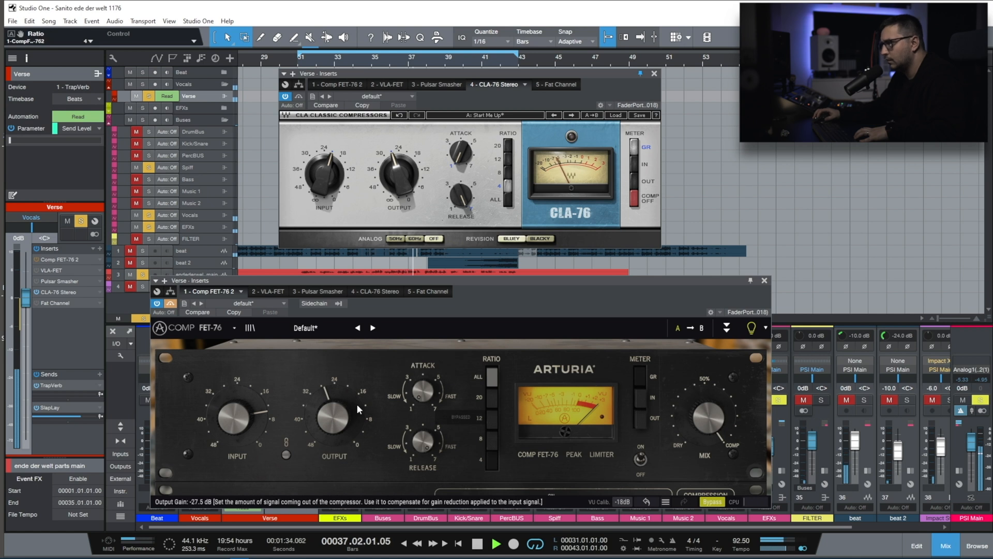
Trim the CLA-76 output to about -25.9, matching its loudness by alternating with Comp FET-76.
left_click(299, 96)
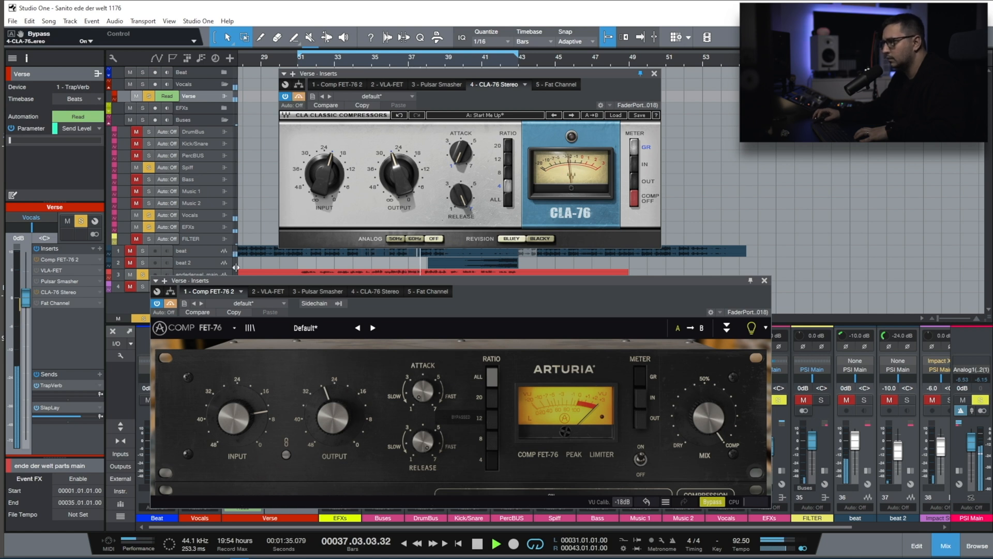
left_click(172, 303)
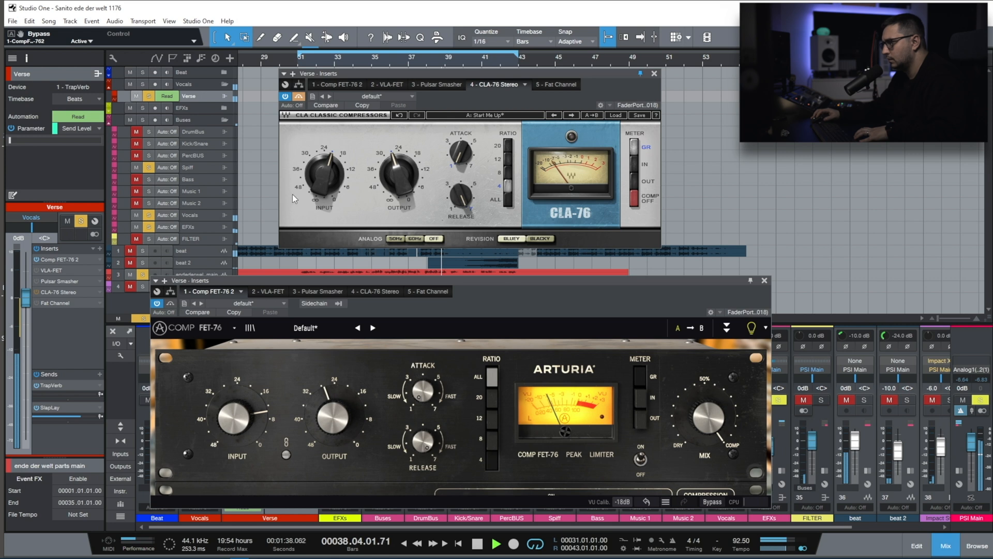
left_click_drag(394, 158, 396, 153)
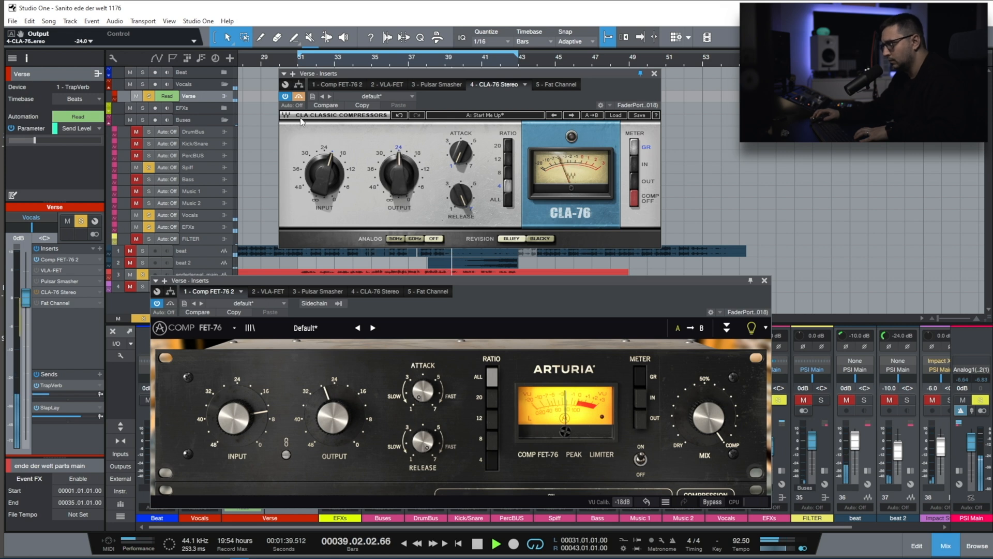
left_click(172, 304)
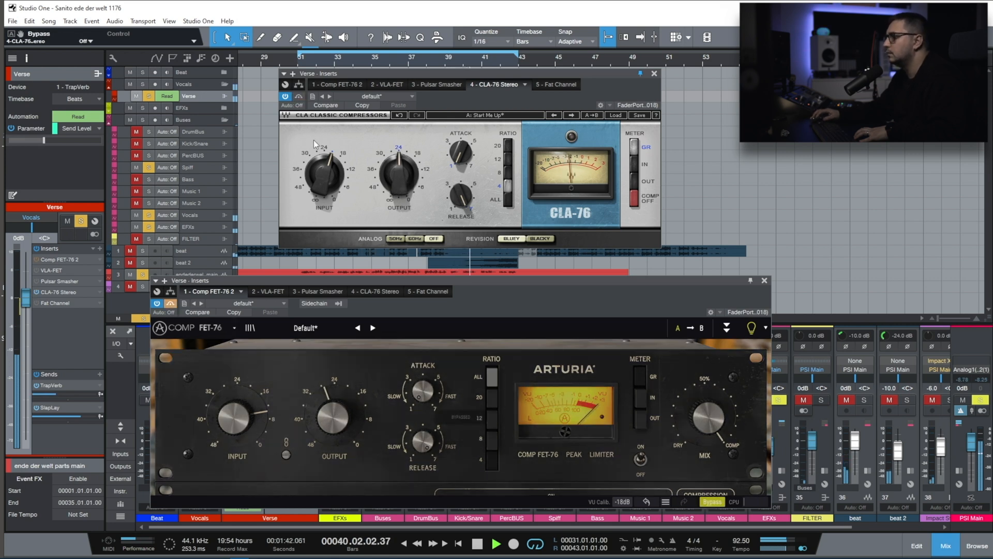
left_click_drag(398, 174, 399, 180)
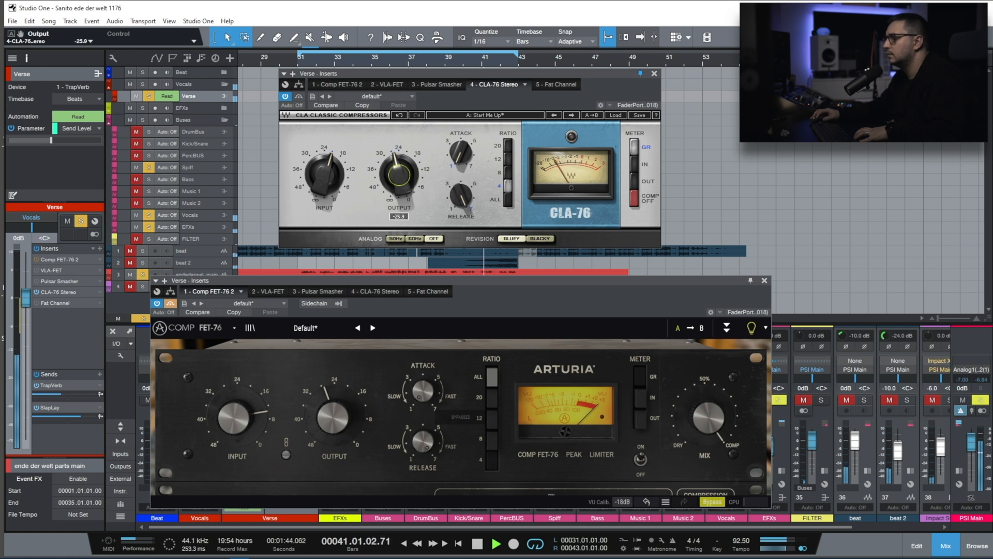
Compare CLA-76 and Comp FET-76 on the playing vocal by alternately bypassing them, and stop playback.
left_click(299, 97)
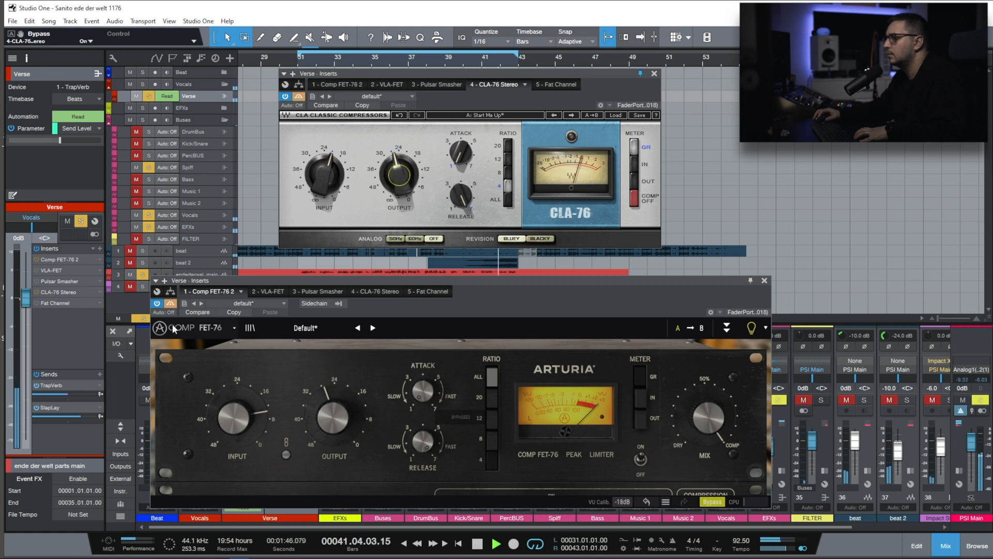
left_click(171, 304)
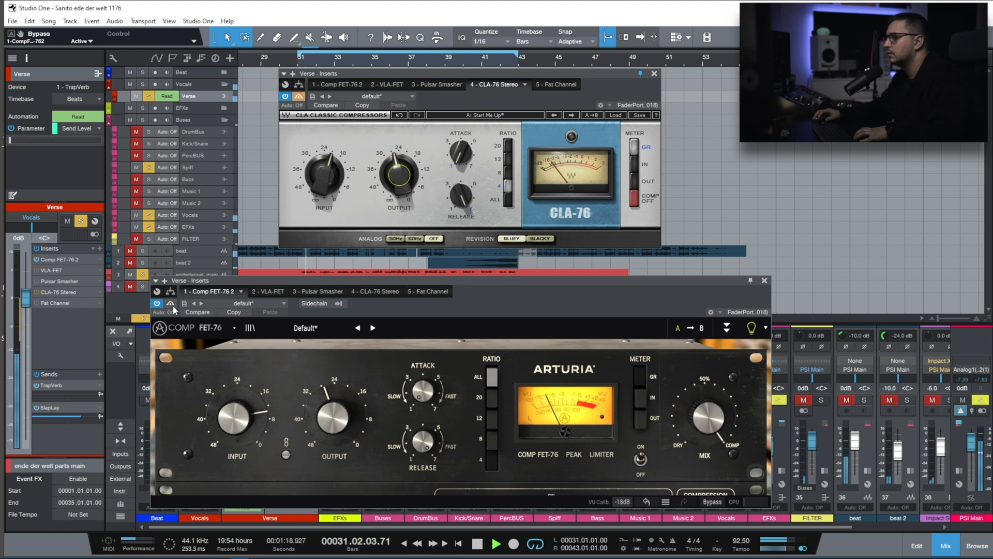
left_click(170, 304)
left_click(299, 96)
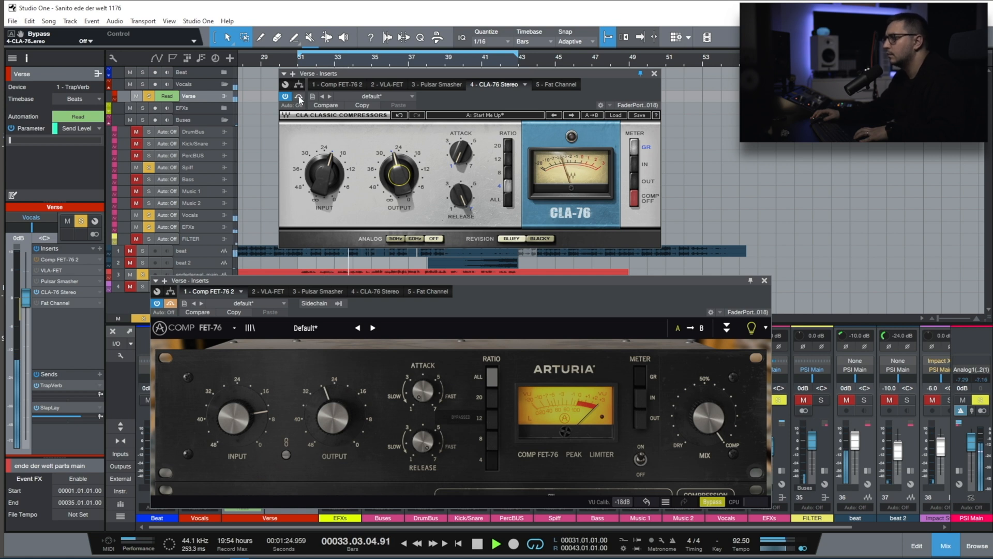
left_click(298, 97)
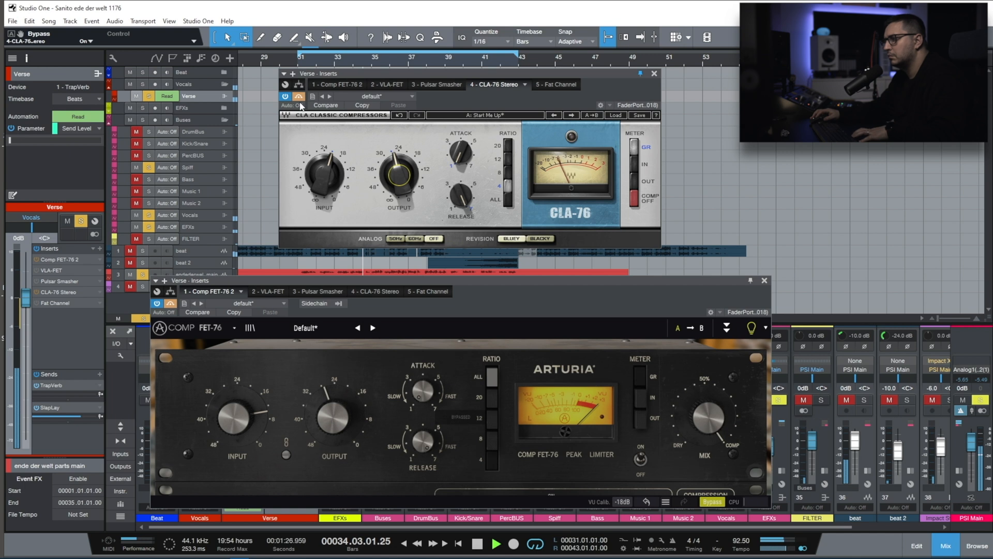
left_click(299, 96)
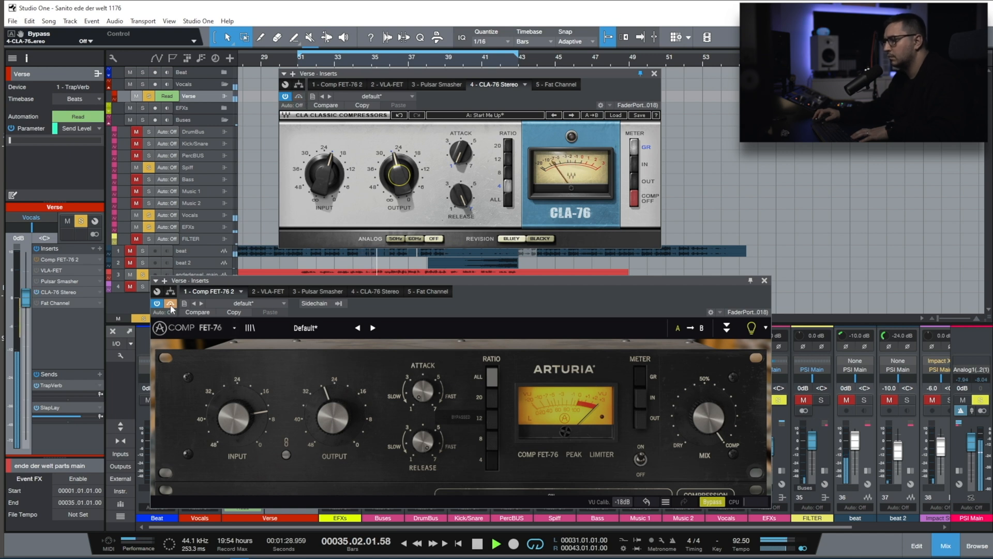
key("space")
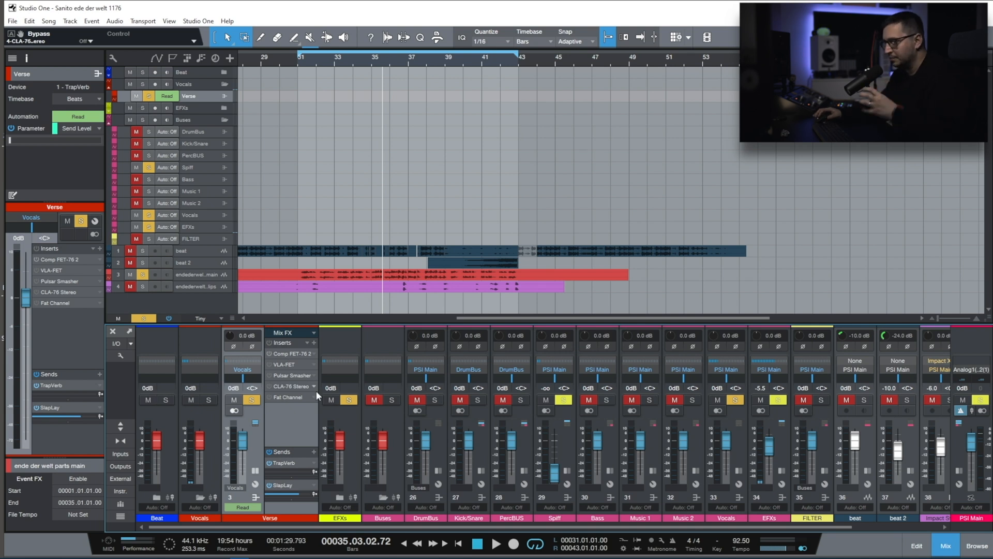
Activate and open Fat Channel, choose its FET compressor model, and return the playback position to bar 31.
left_click(269, 397)
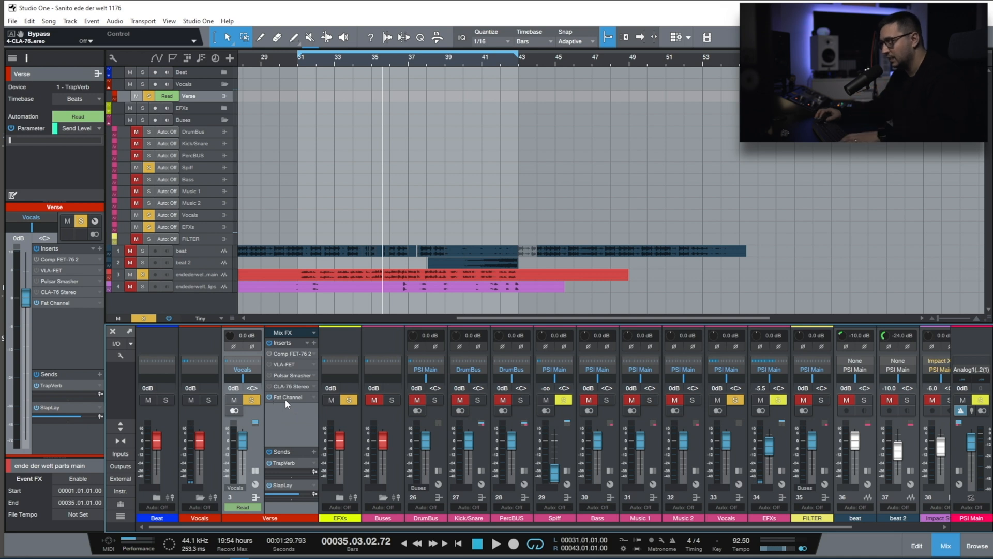
double_click(284, 397)
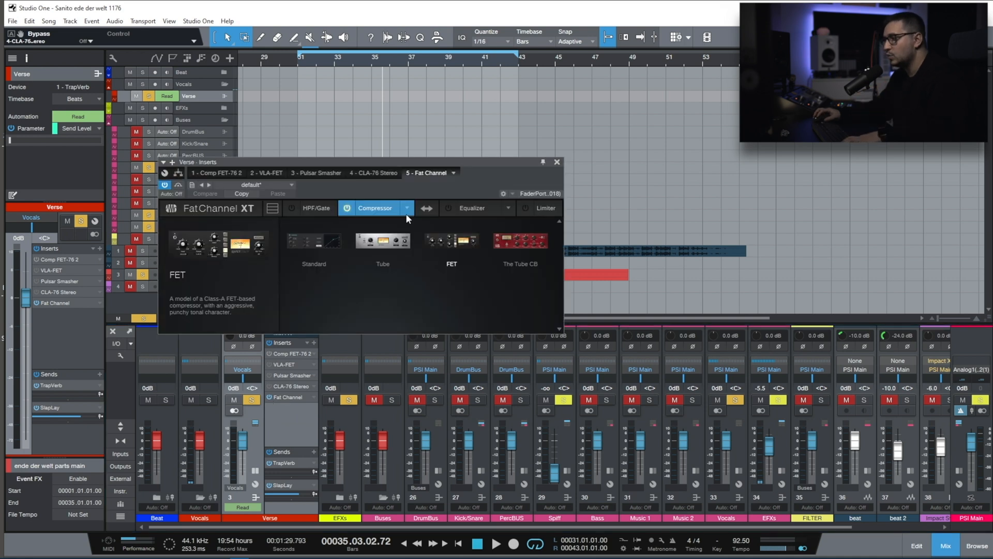
left_click(452, 243)
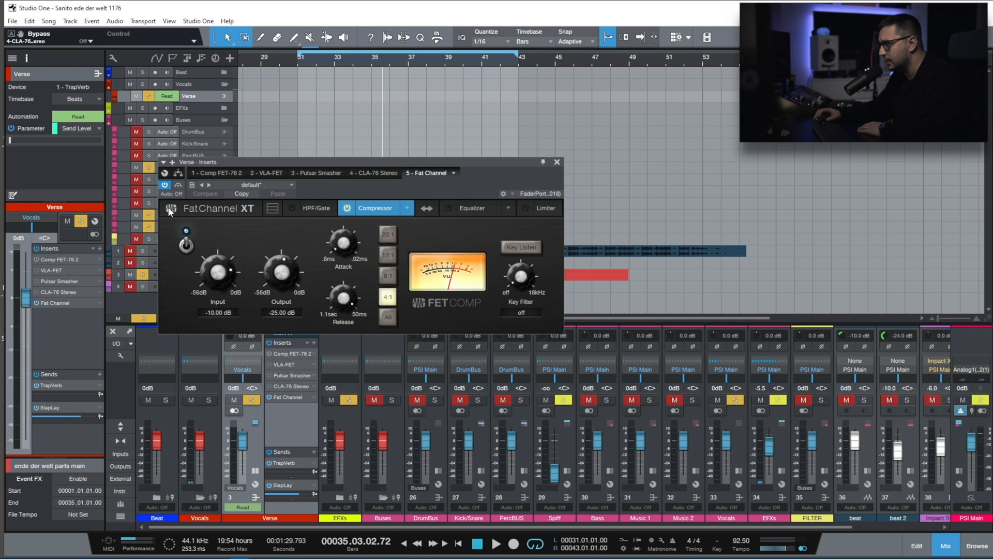
left_click(292, 151)
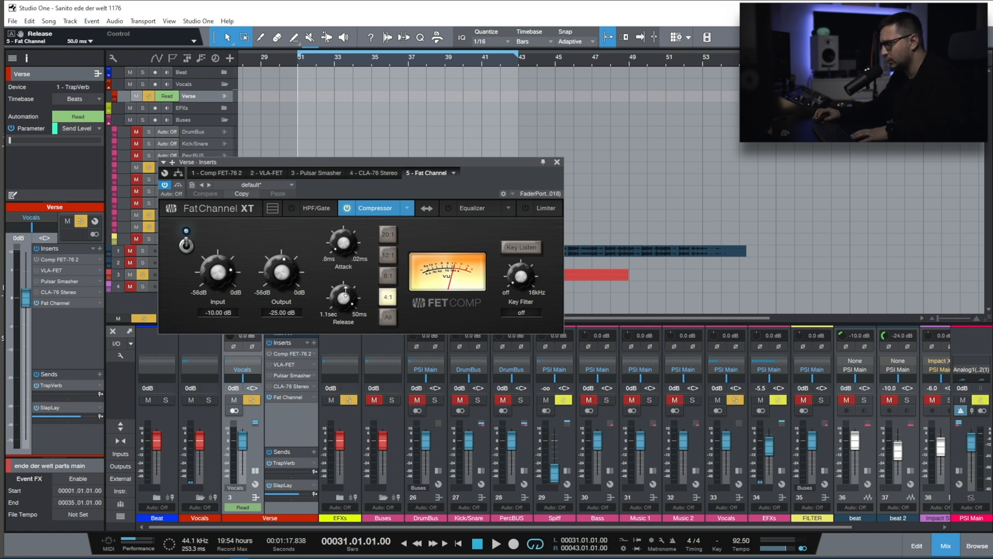
Play the vocal from bar 31, move the Fat Channel window higher, and set its compressor input to -7.76 dB and output to -27.80 dB.
key("space")
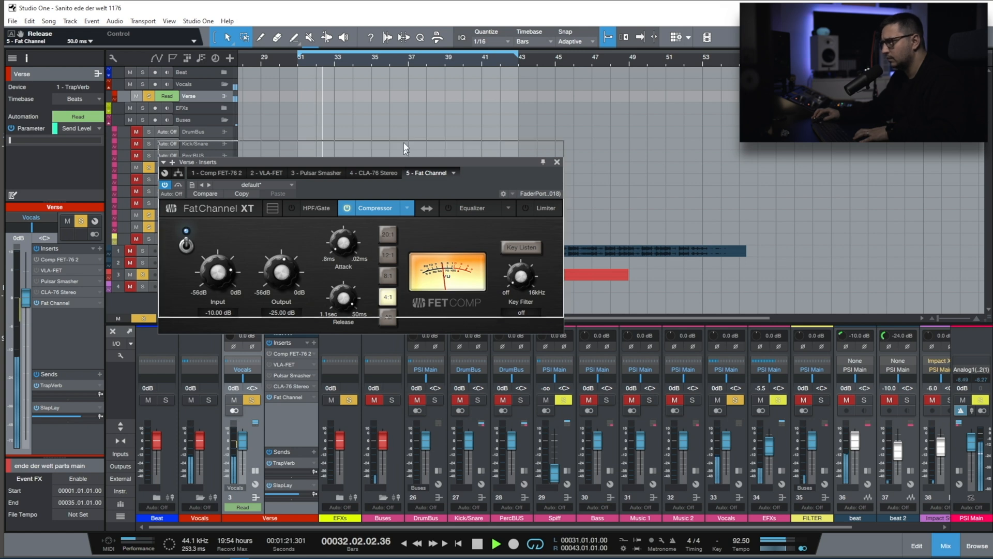
left_click_drag(387, 163, 385, 109)
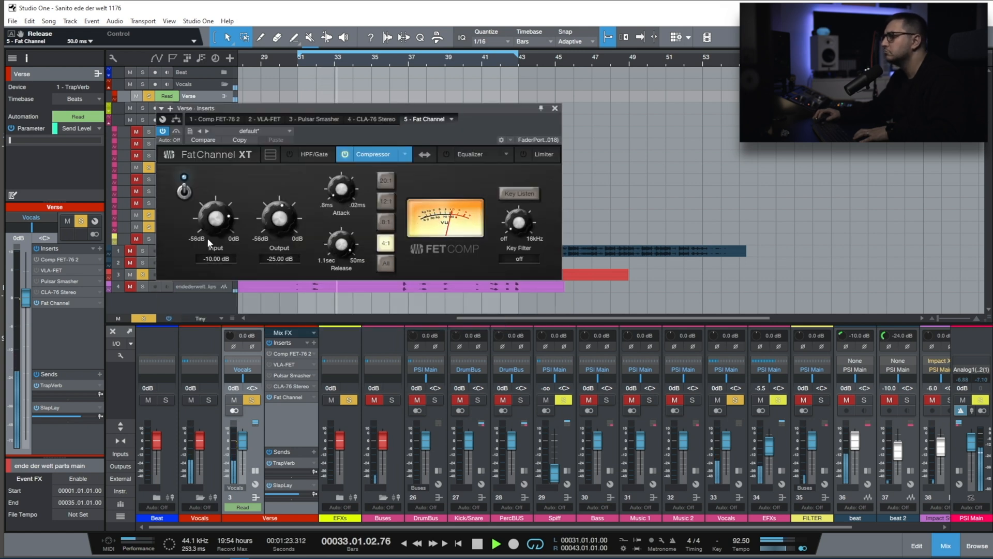
left_click_drag(217, 232, 272, 234)
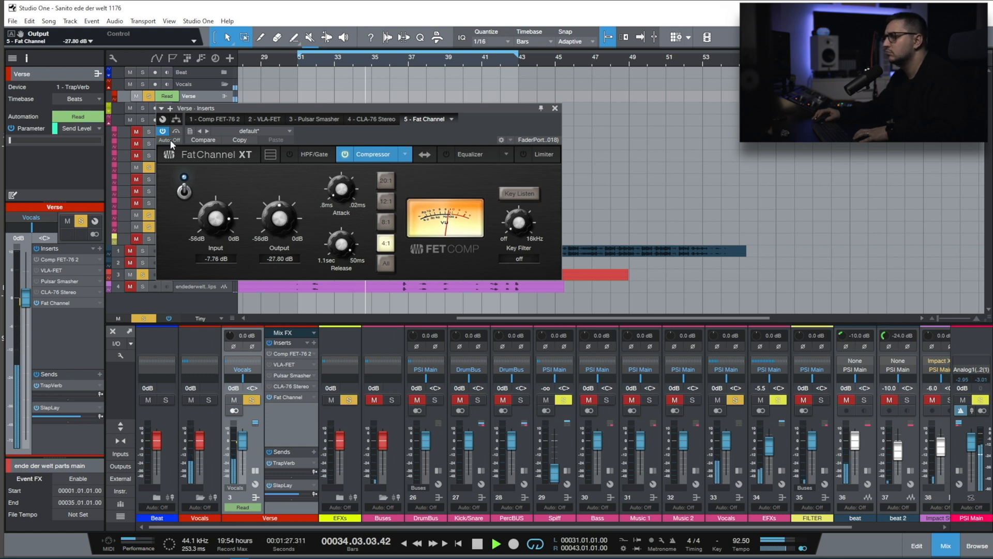
Match the Fat Channel compressor's loudness to the bypassed vocal, toggling it while trimming input to -8.88 dB and output to -28.36 dB.
left_click(184, 193)
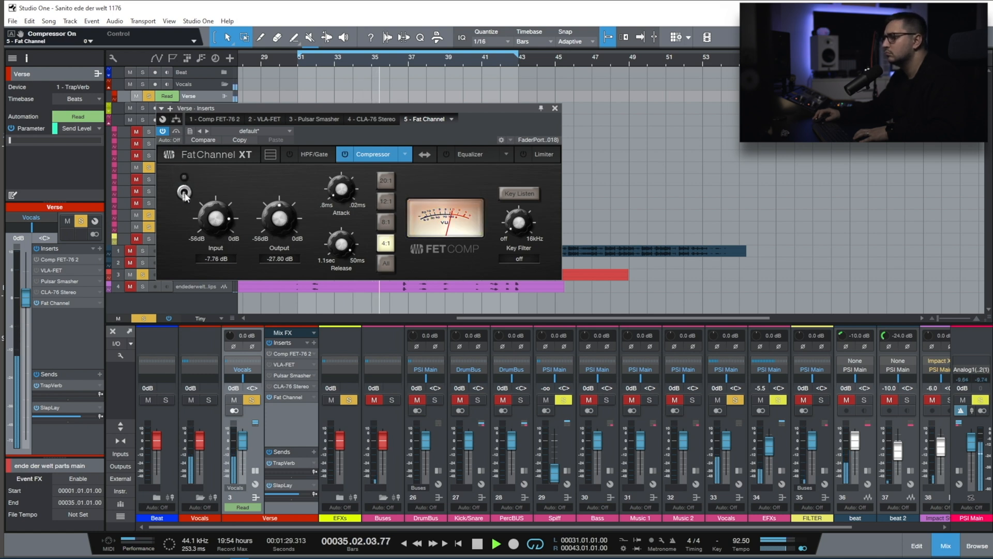
left_click(184, 193)
left_click_drag(269, 226, 270, 231)
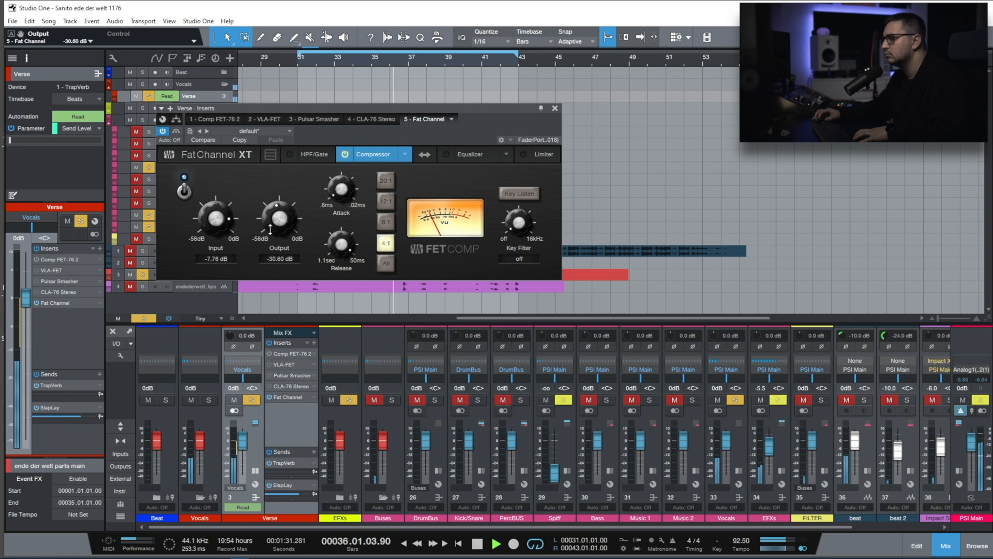
left_click(184, 193)
left_click_drag(279, 224, 279, 222)
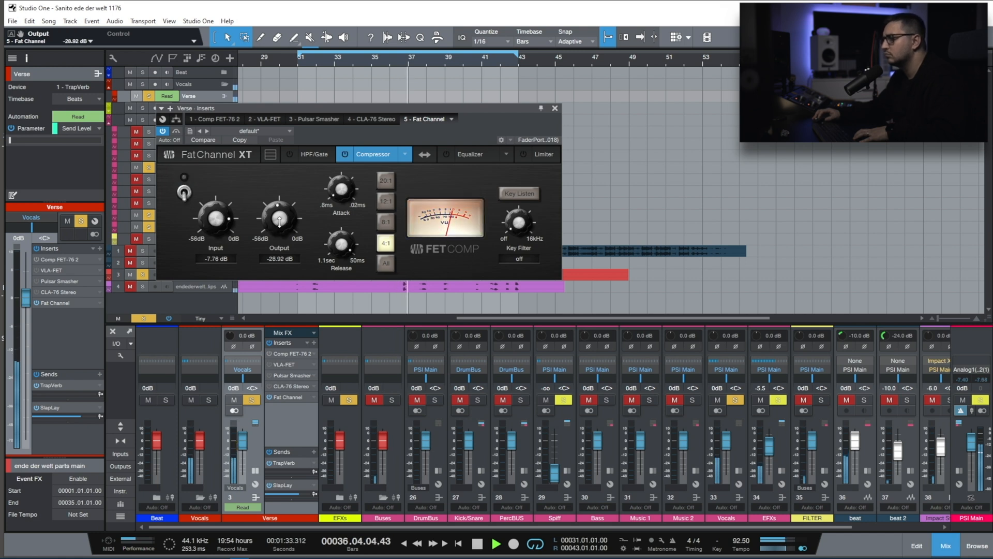
left_click(185, 194)
left_click_drag(220, 231, 221, 226)
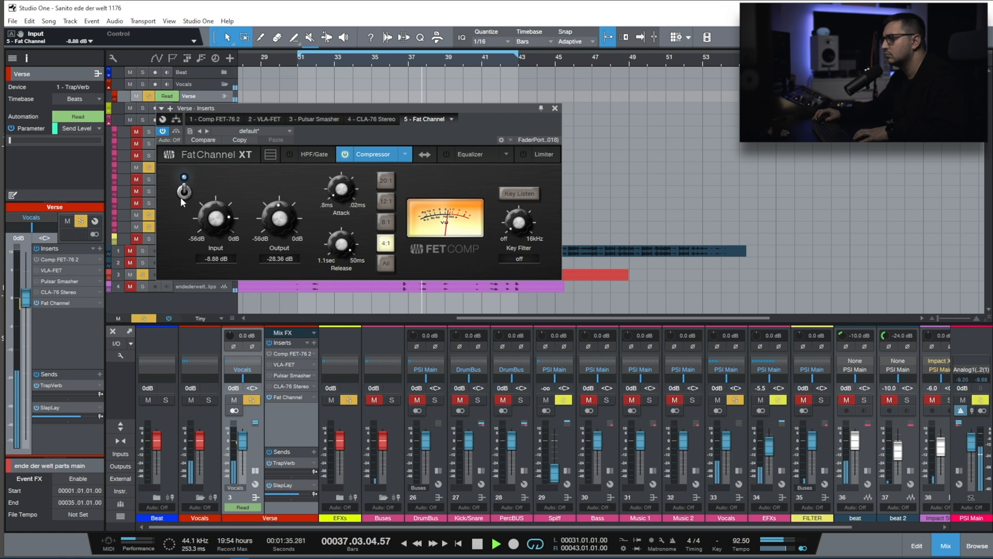
Compare the playing vocal with and without Fat Channel's FET compressor by switching it off and on repeatedly, leaving it on.
left_click(185, 194)
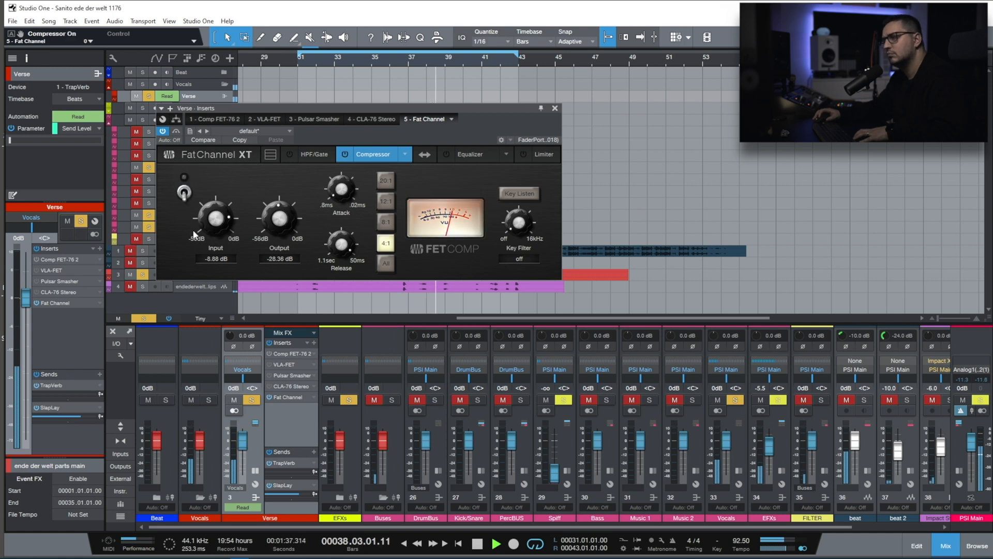
left_click(185, 194)
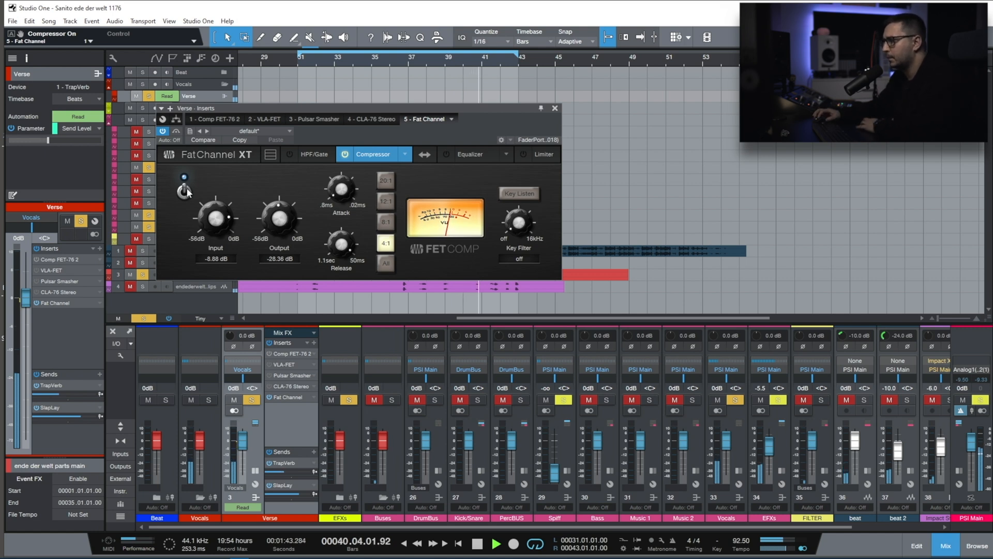
left_click(185, 193)
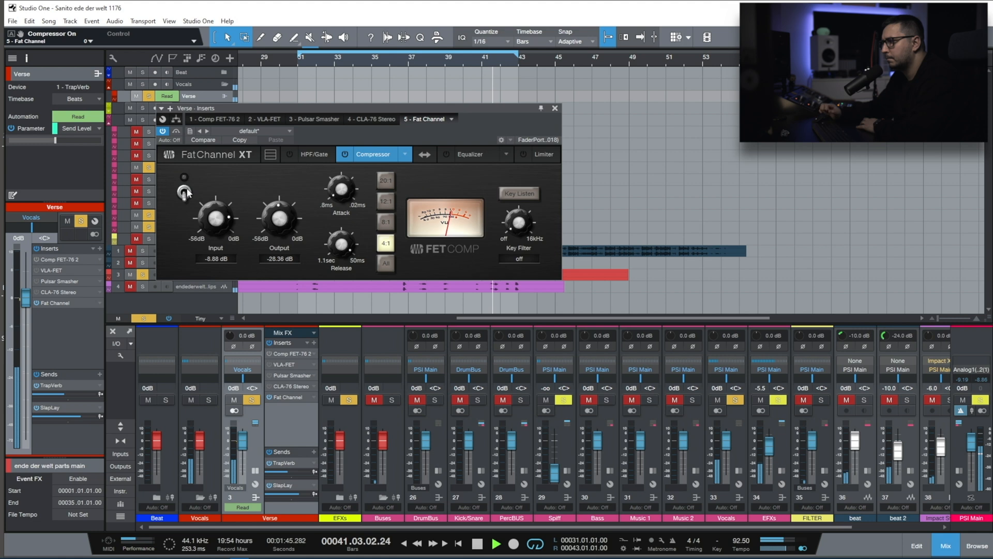
left_click(185, 193)
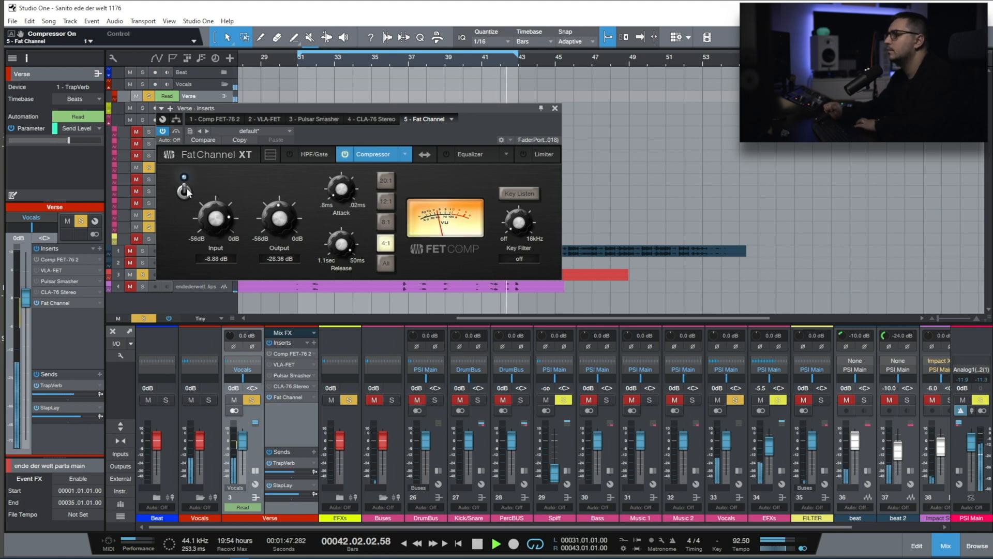